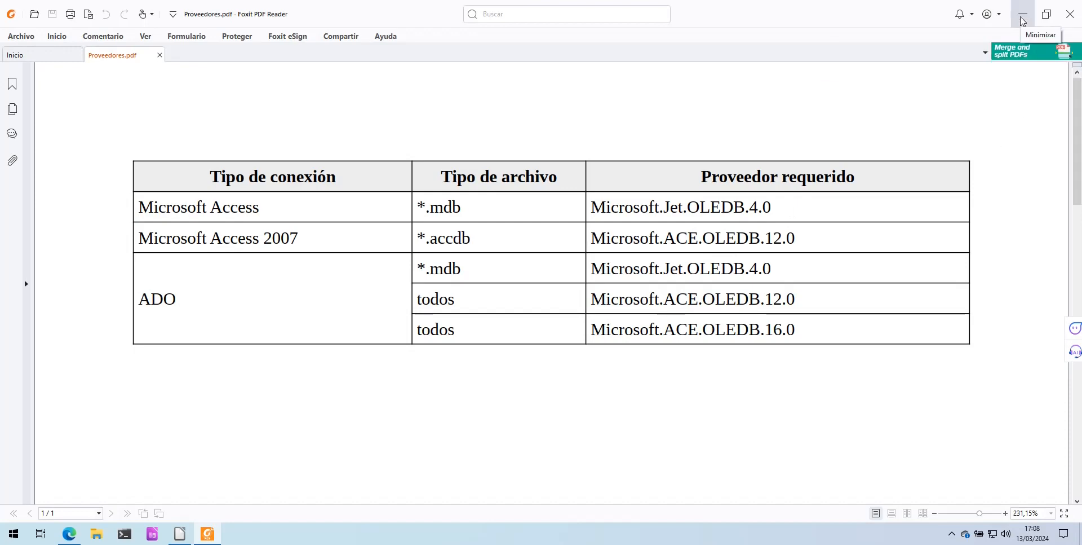
Switch to LibreOffice and start a new Base database that connects to an existing Microsoft Access 2007 database
click(1023, 22)
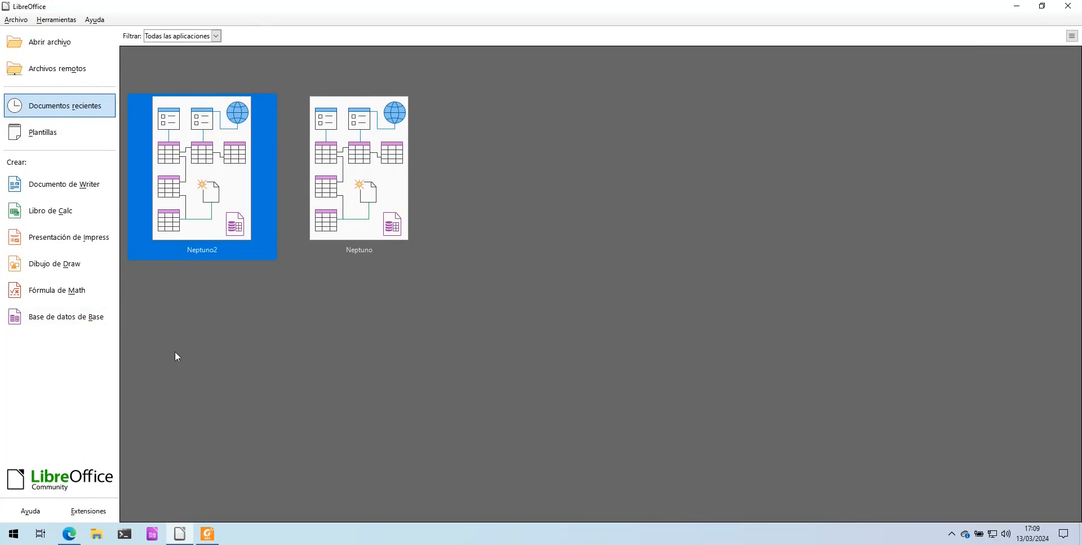
click(60, 319)
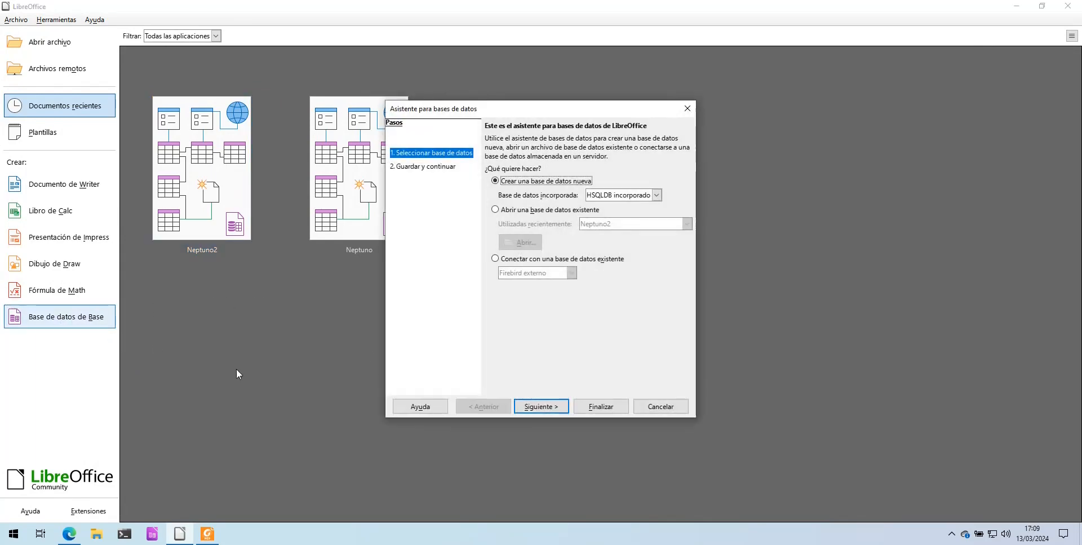
click(525, 259)
click(549, 273)
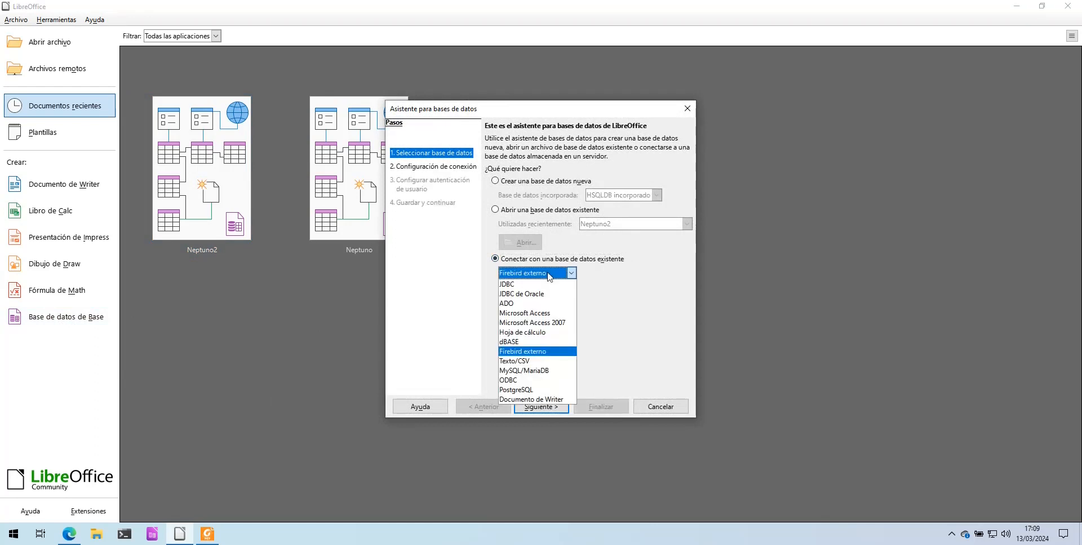
click(551, 322)
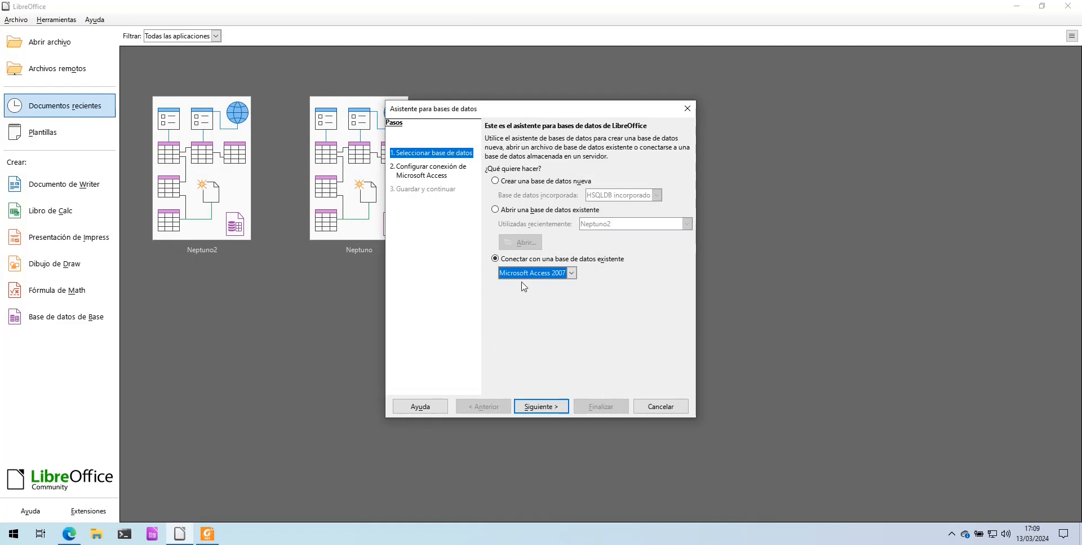
click(554, 407)
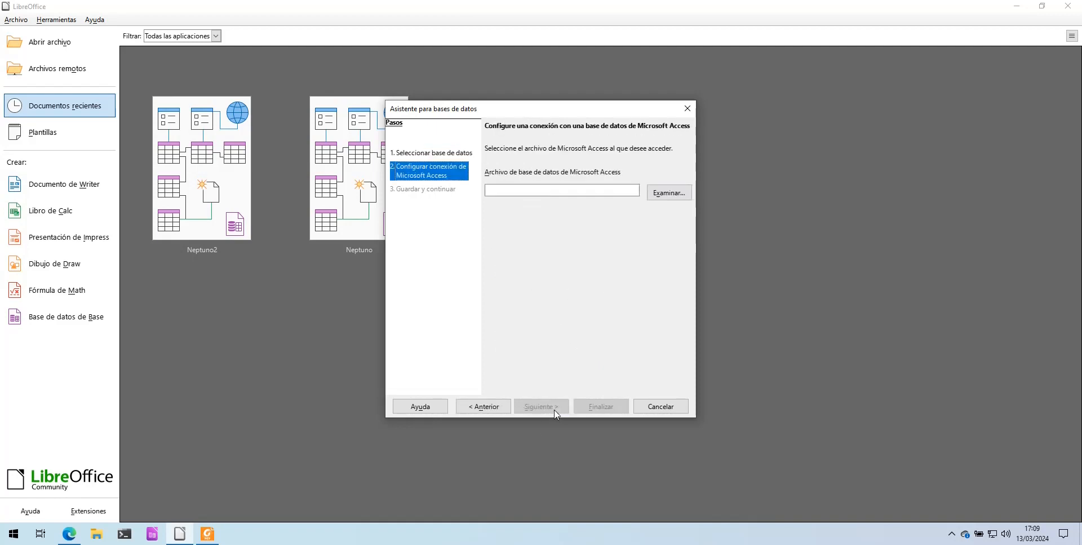
Choose Verduleros2007.accdb from the BD folder as the Access database file for the connection
click(673, 193)
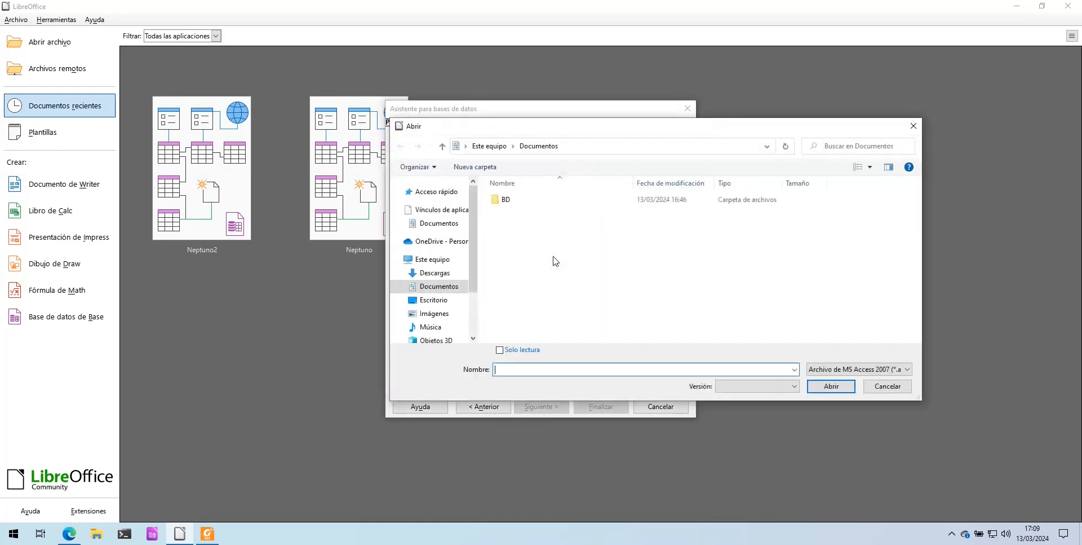
double_click(509, 201)
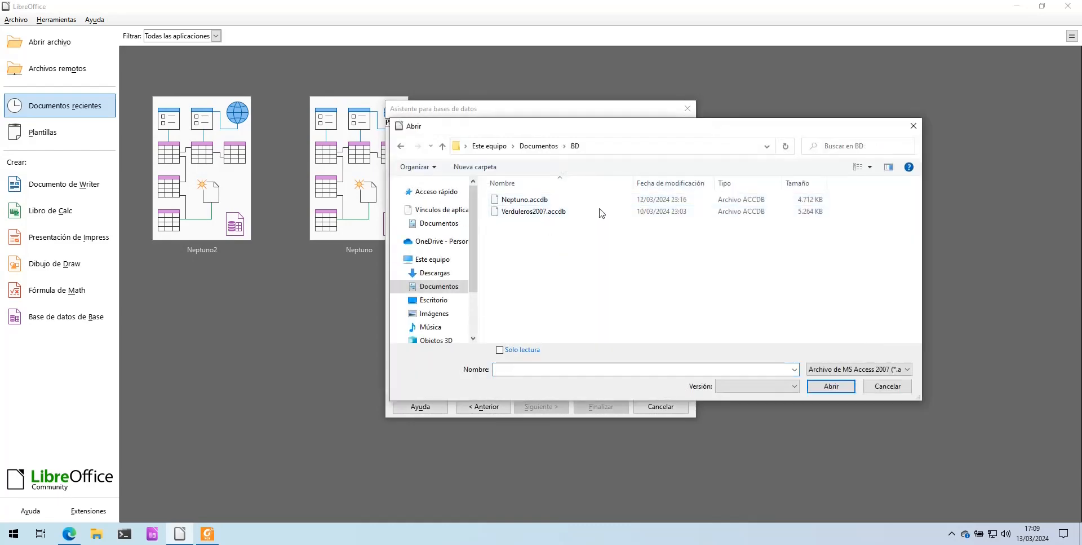
click(542, 212)
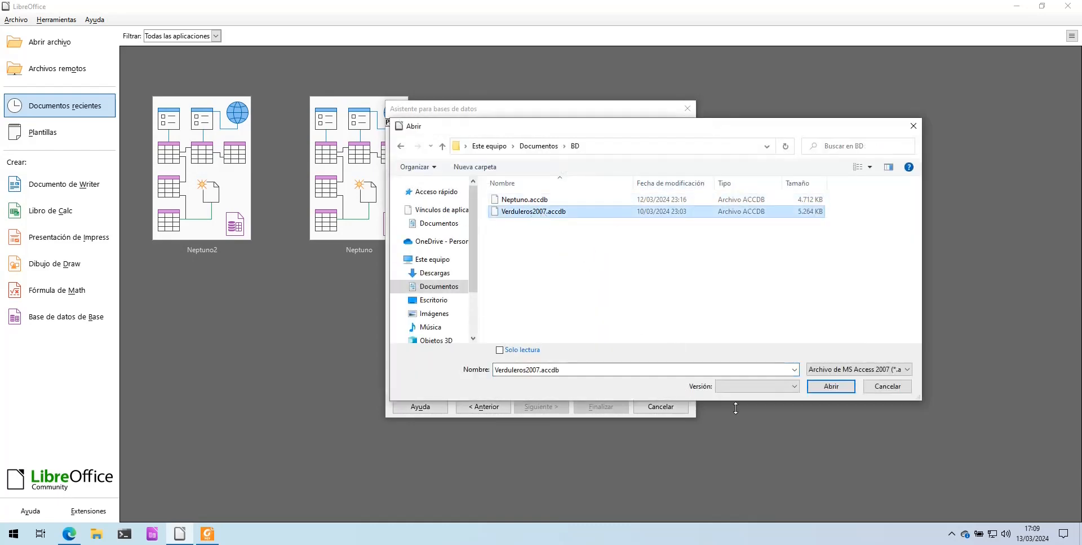
click(839, 391)
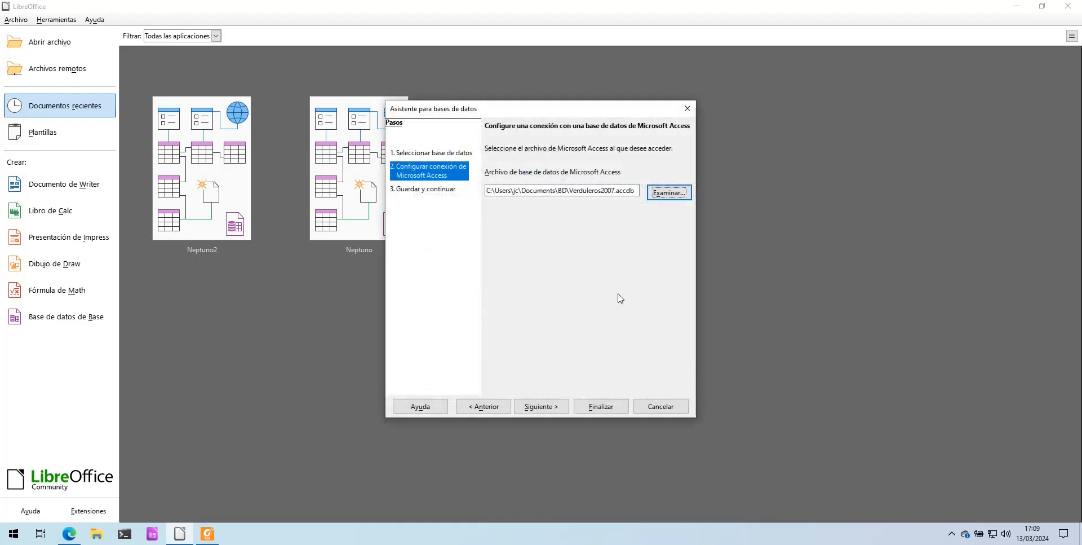
Finish the database wizard without registering the database and save it in Documents as Verduleros
click(541, 406)
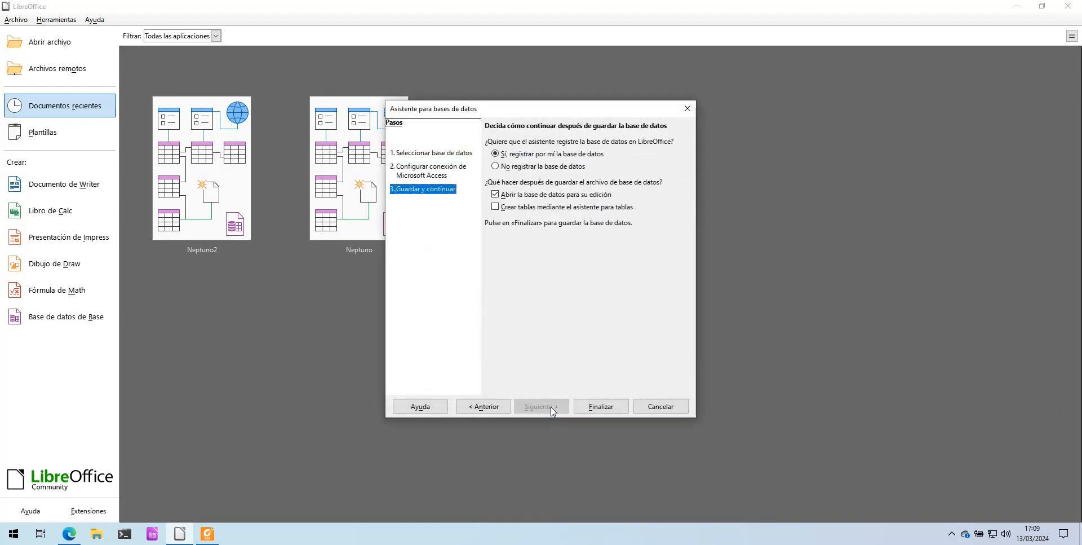
click(521, 167)
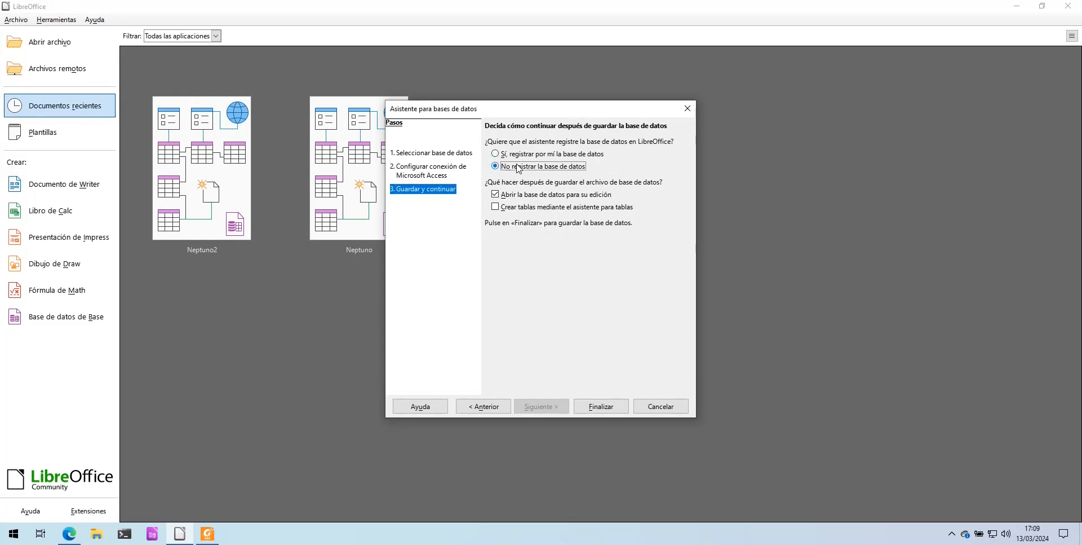
click(601, 412)
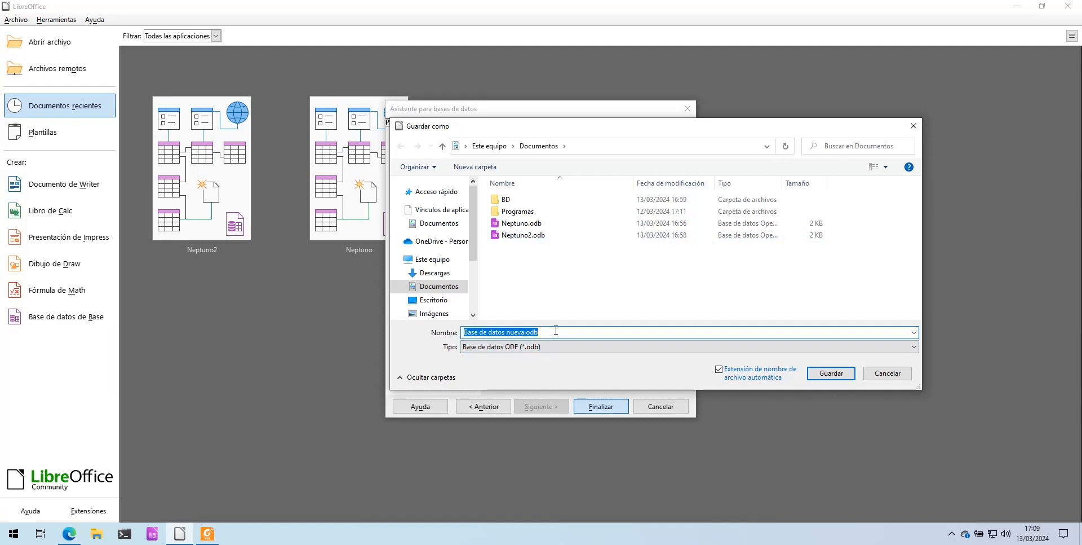
text(Verduleros)
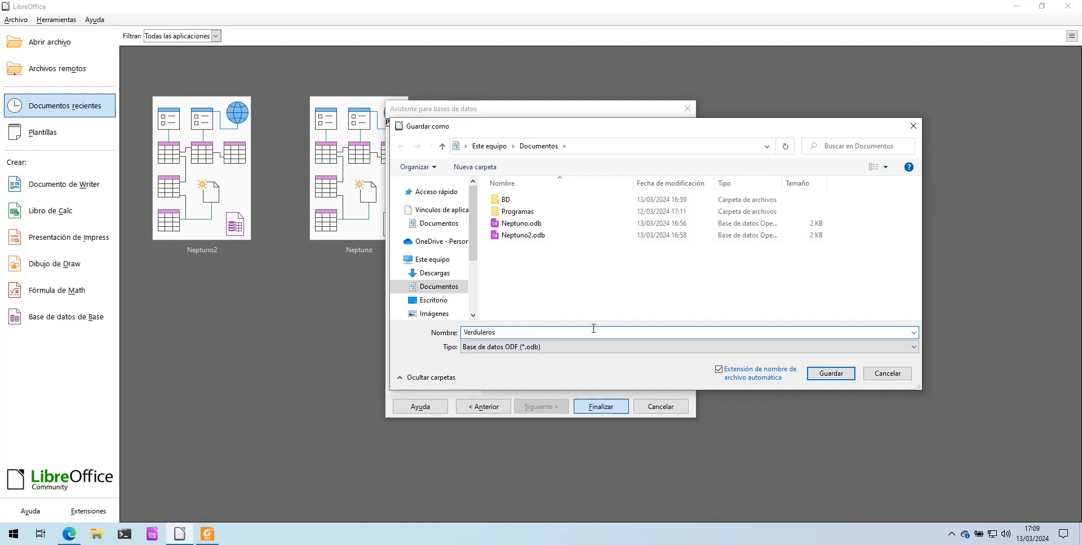
click(838, 375)
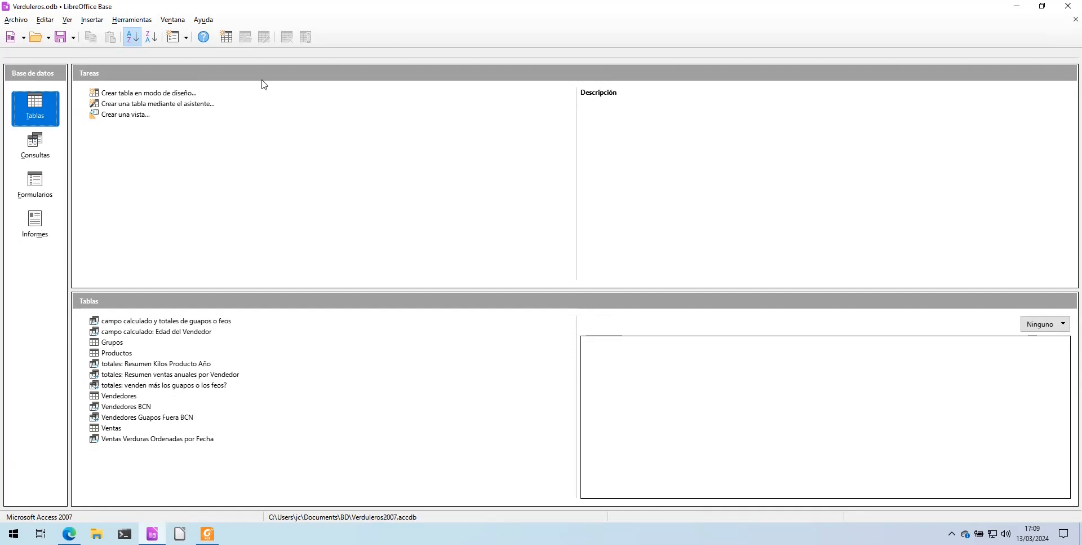
Open the Grupos table's data, look through its records and close the table
click(118, 346)
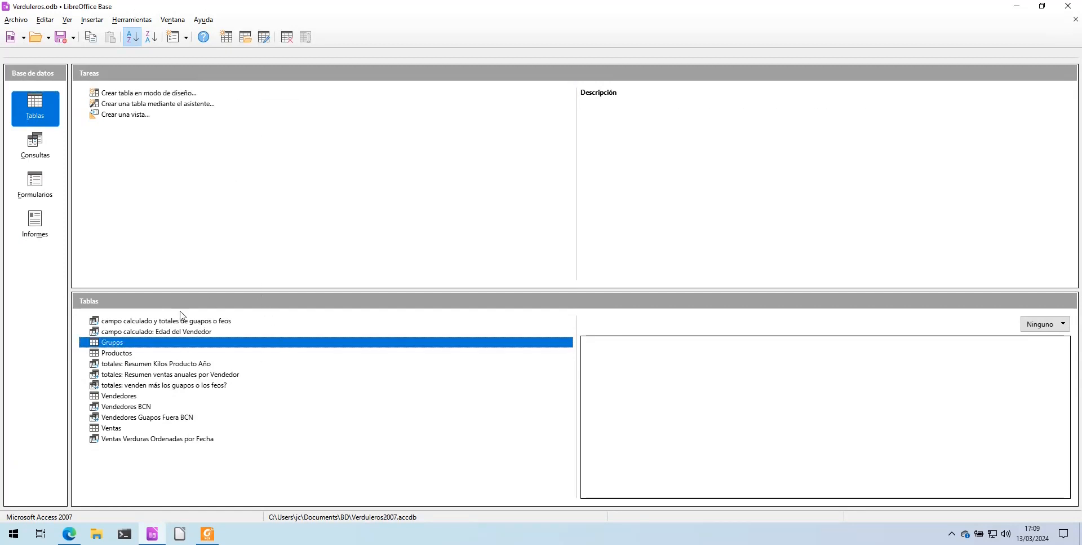
double_click(118, 344)
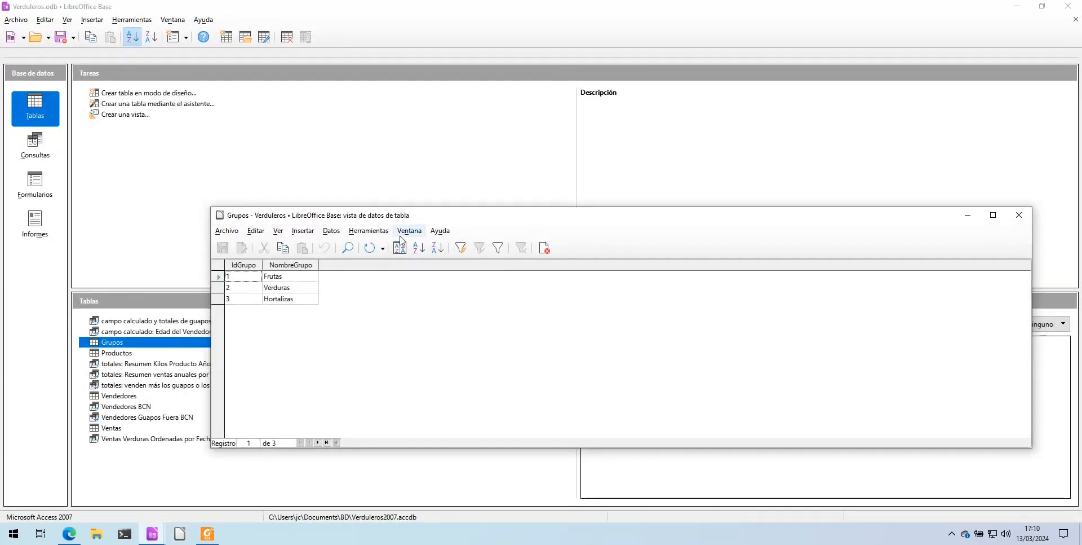
drag(474, 220, 437, 127)
key(Down)
key(Down)
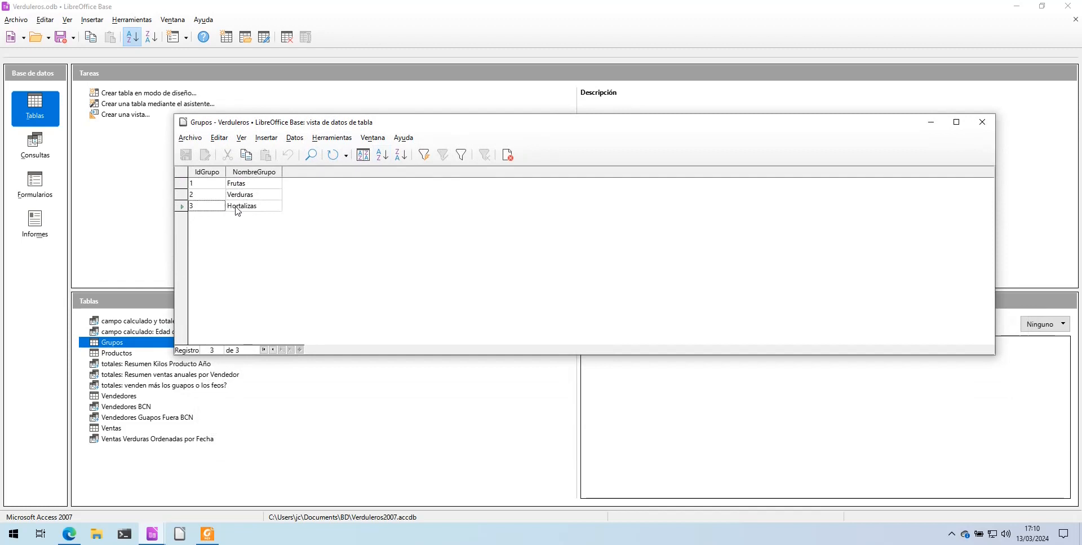
key(Up)
key(Up)
key(Down)
key(Down)
key(Up)
key(shift+Up)
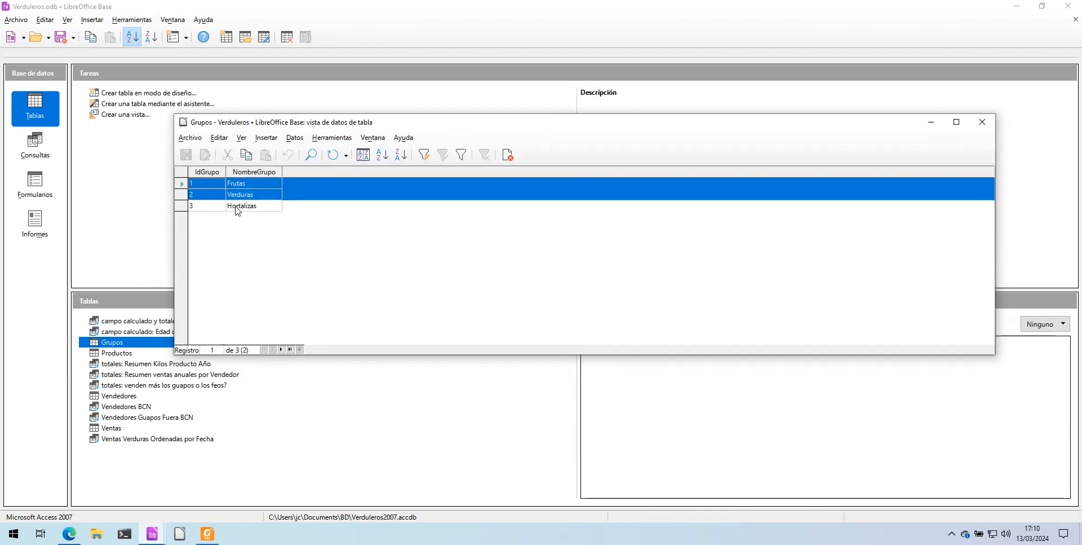
click(257, 207)
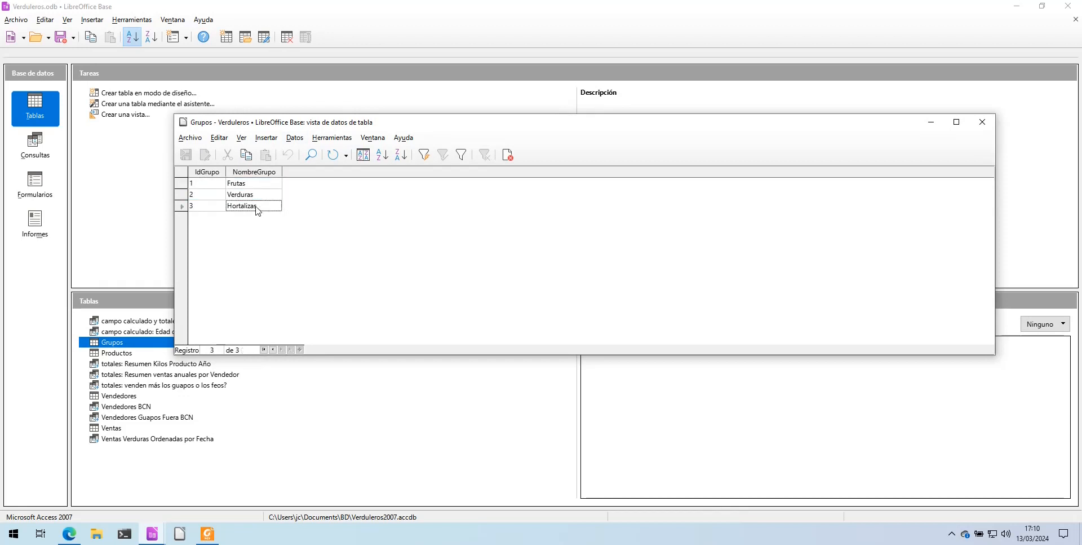
click(983, 122)
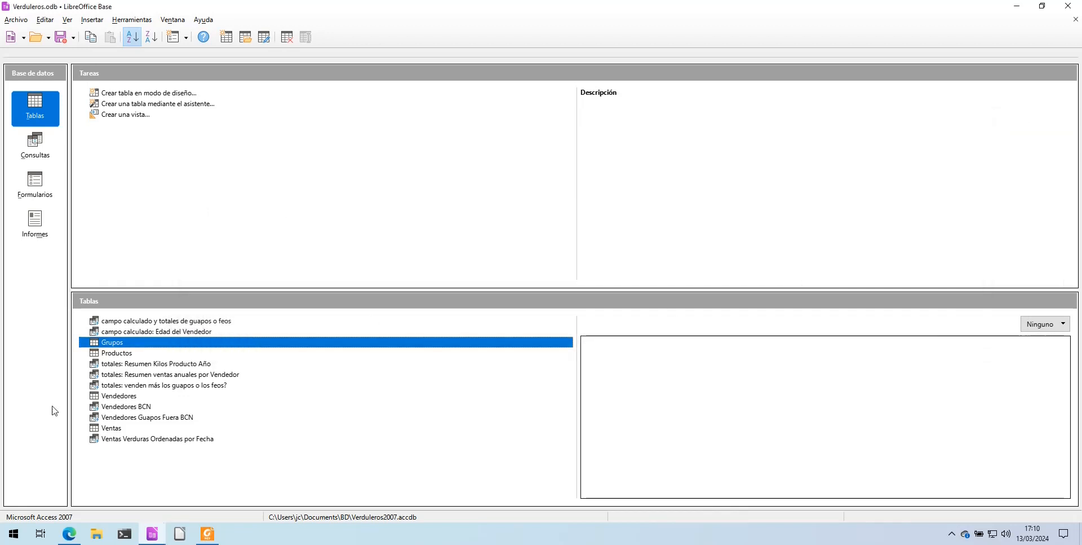
Open the Grupos table for editing to examine its field names and types, and close the design without changes
right_click(150, 342)
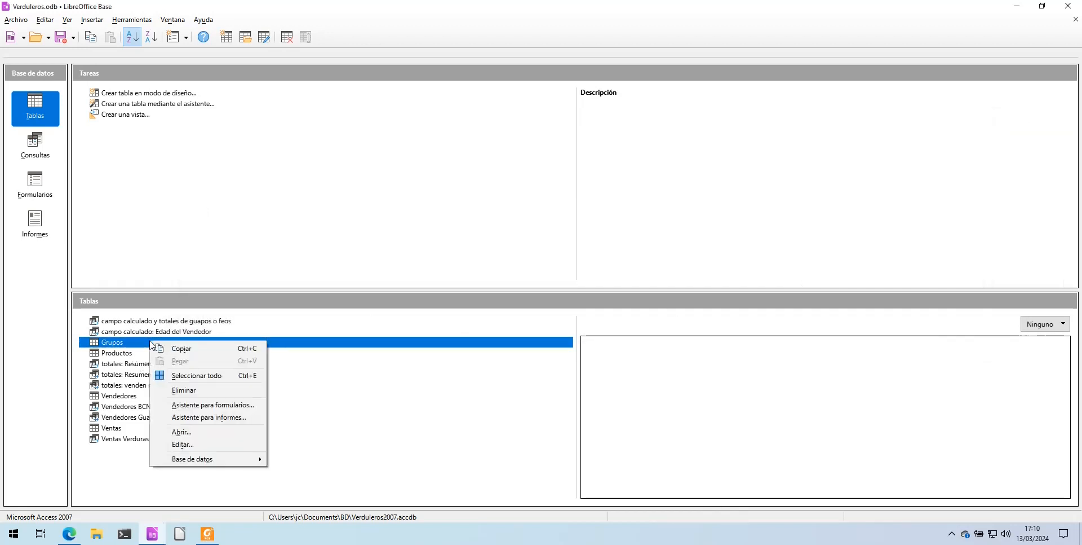
click(201, 446)
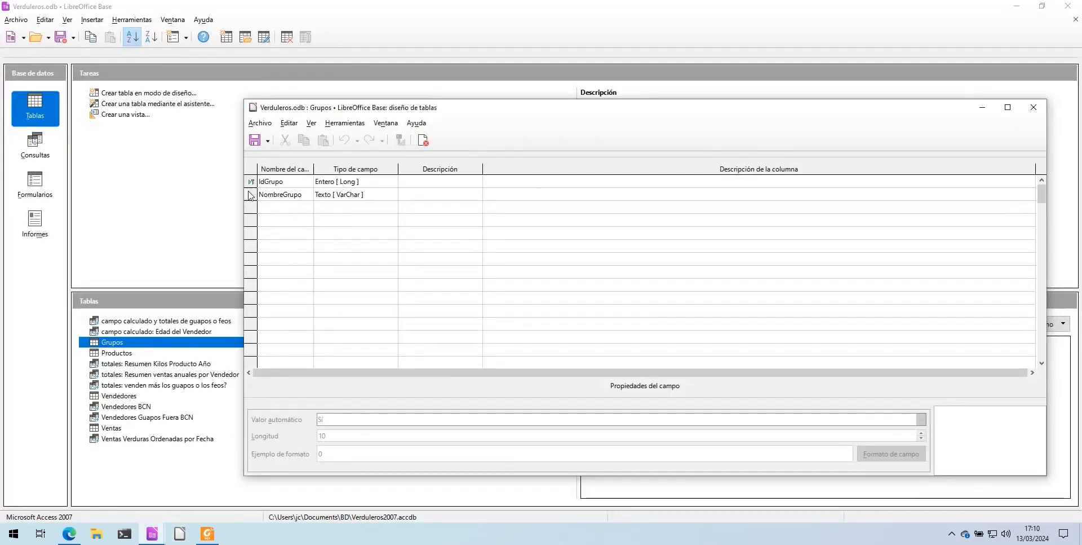
click(292, 210)
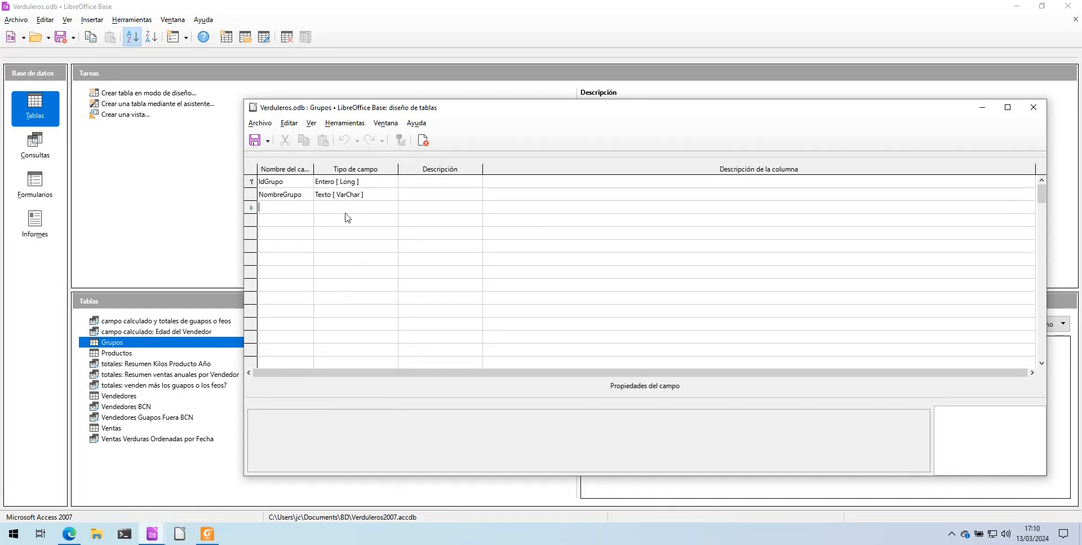
click(1034, 107)
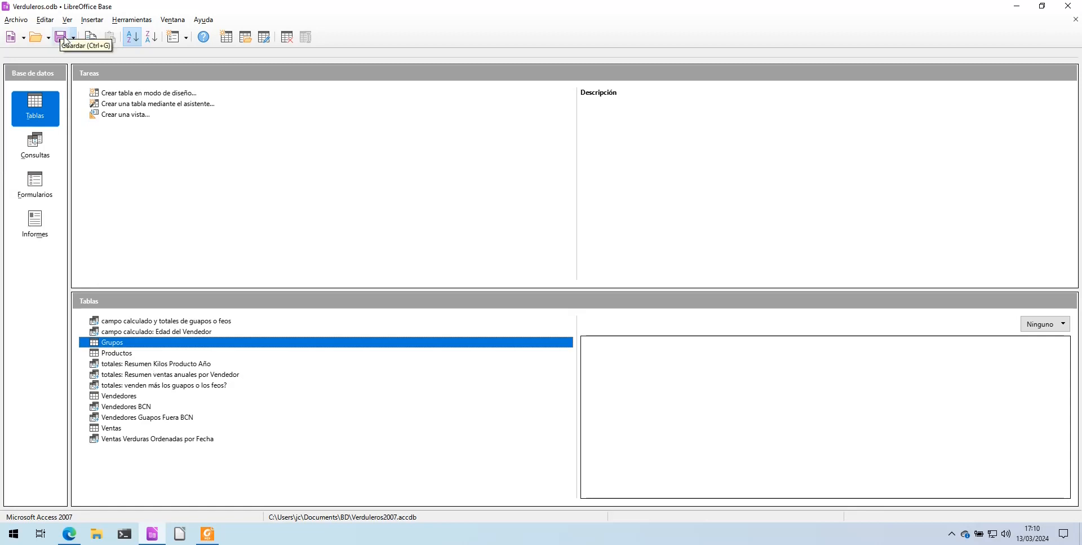
Close the Verduleros database and start a new one that connects to an existing Microsoft Access database
click(1075, 19)
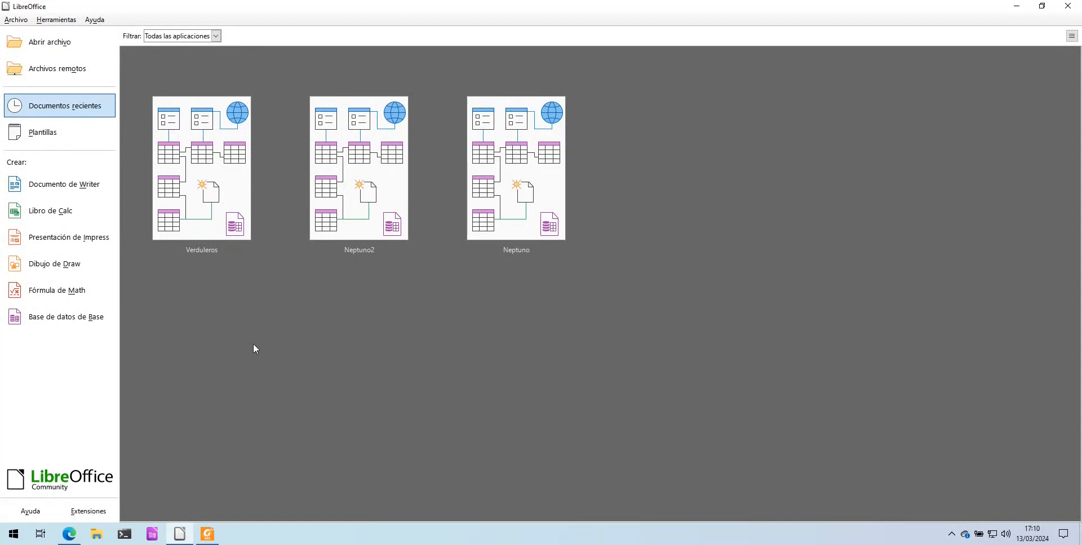
click(85, 319)
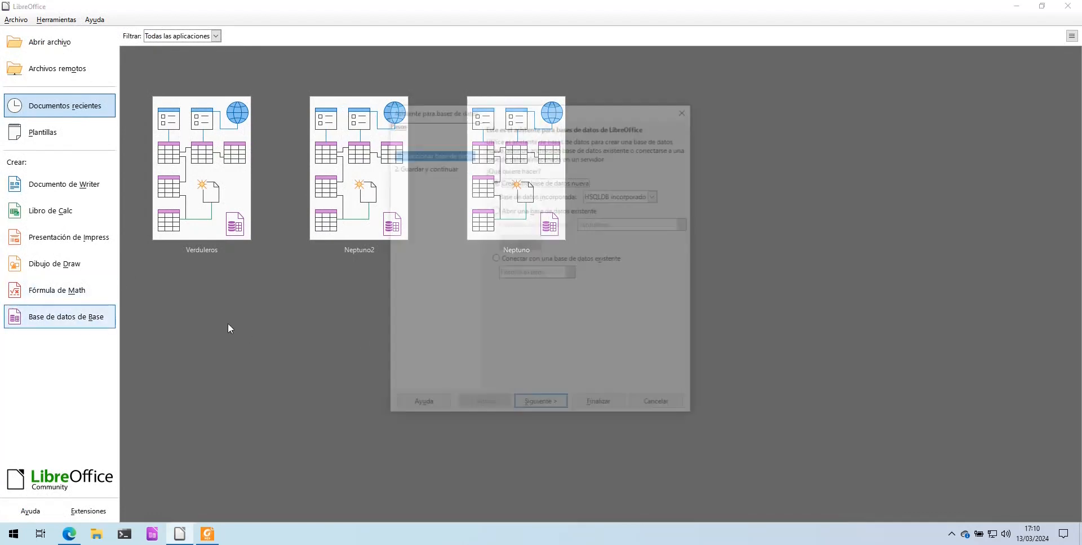
click(523, 259)
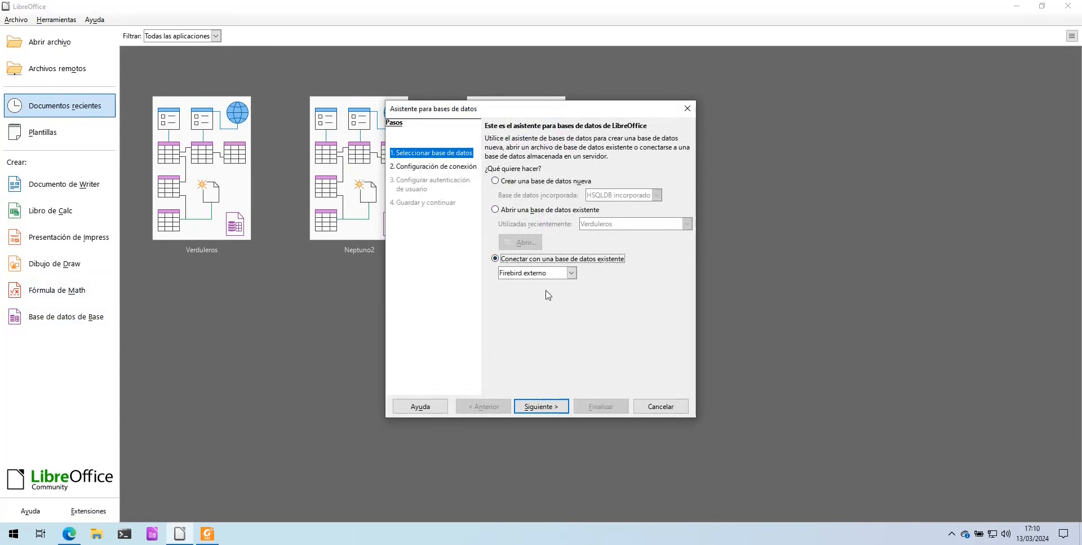
click(548, 274)
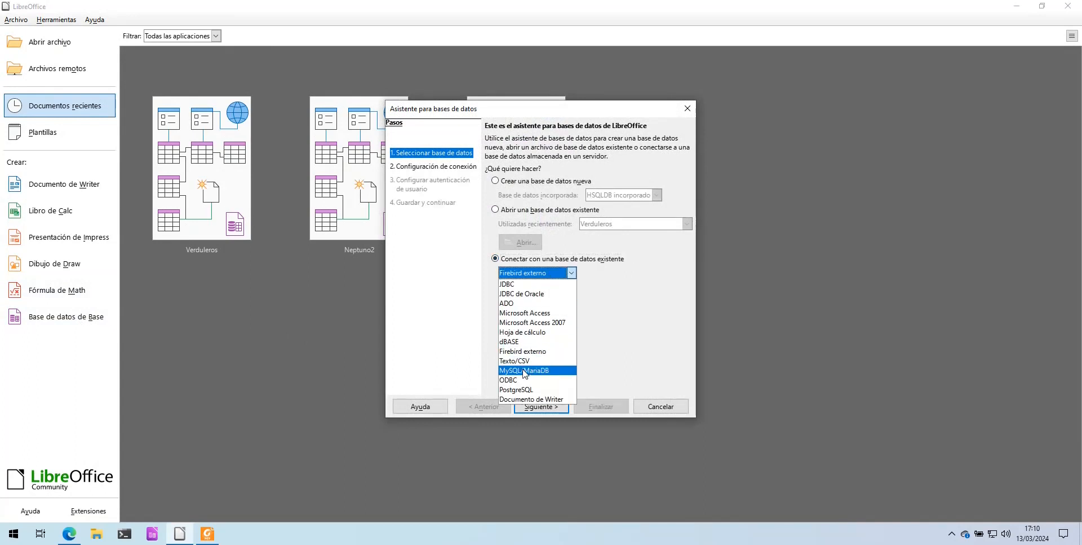
click(515, 313)
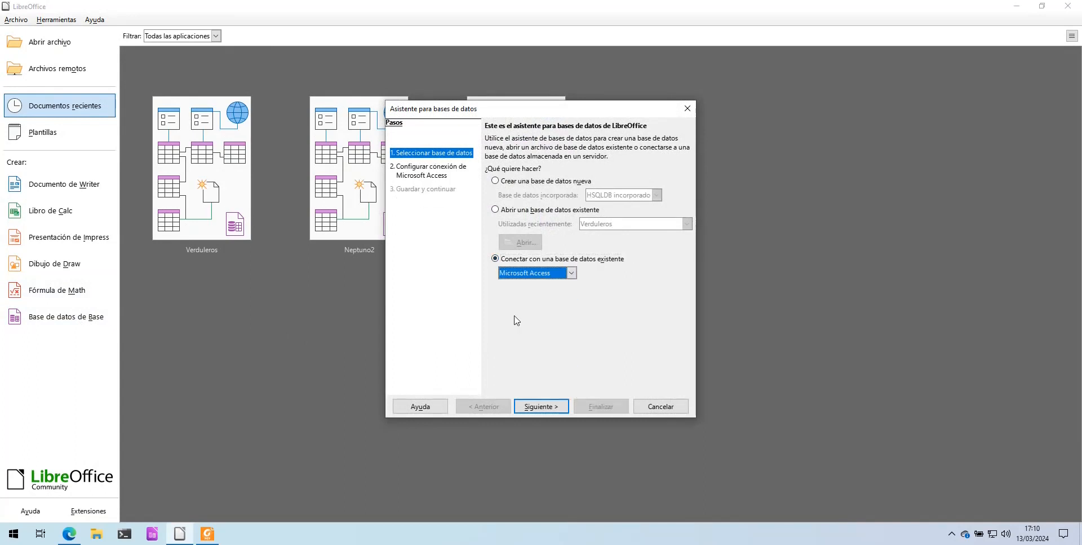
click(543, 406)
Choose VERDULEROS.mdb from the BD folder as the Access database file for the connection
click(670, 192)
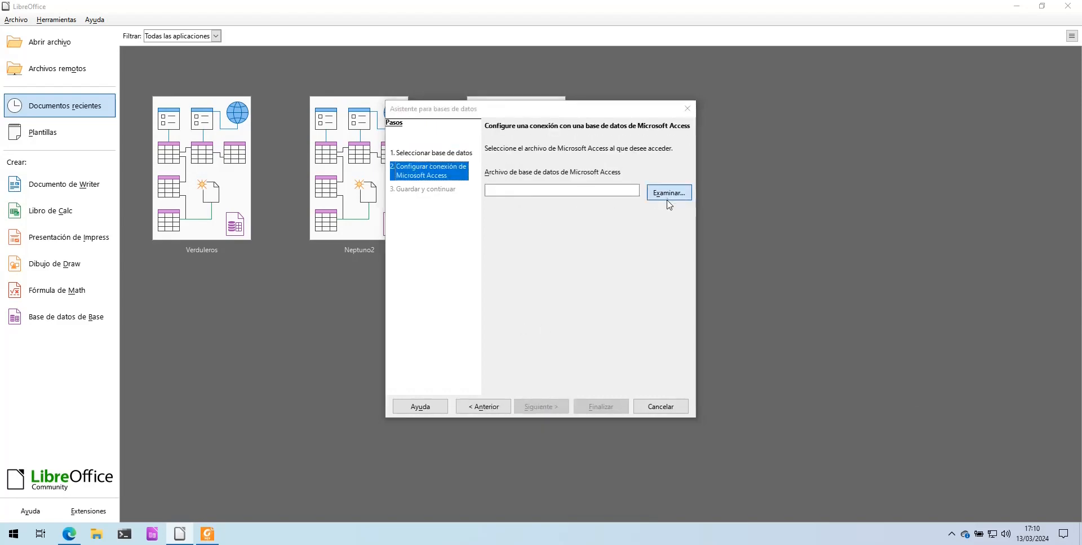
double_click(518, 202)
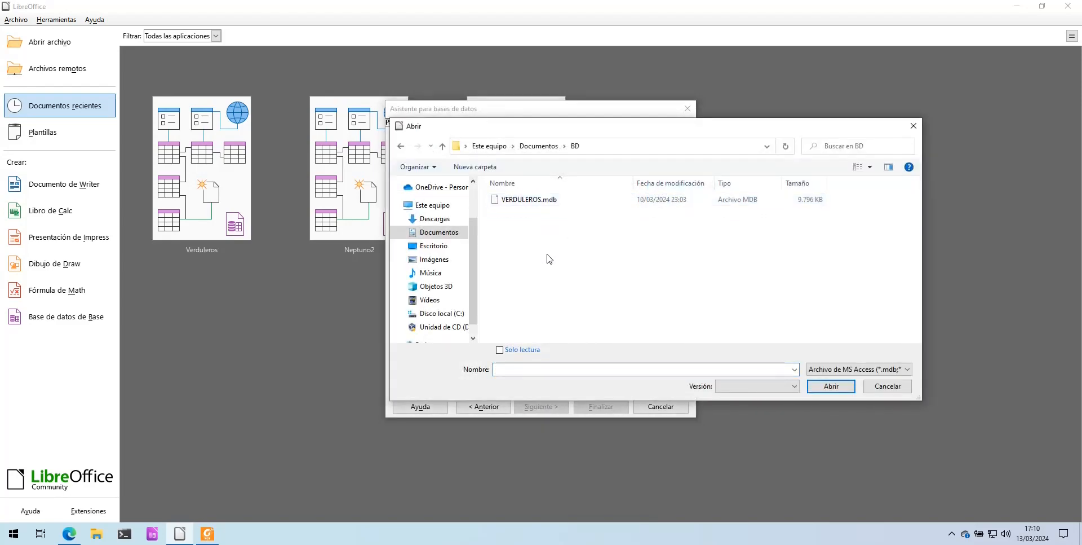
click(519, 202)
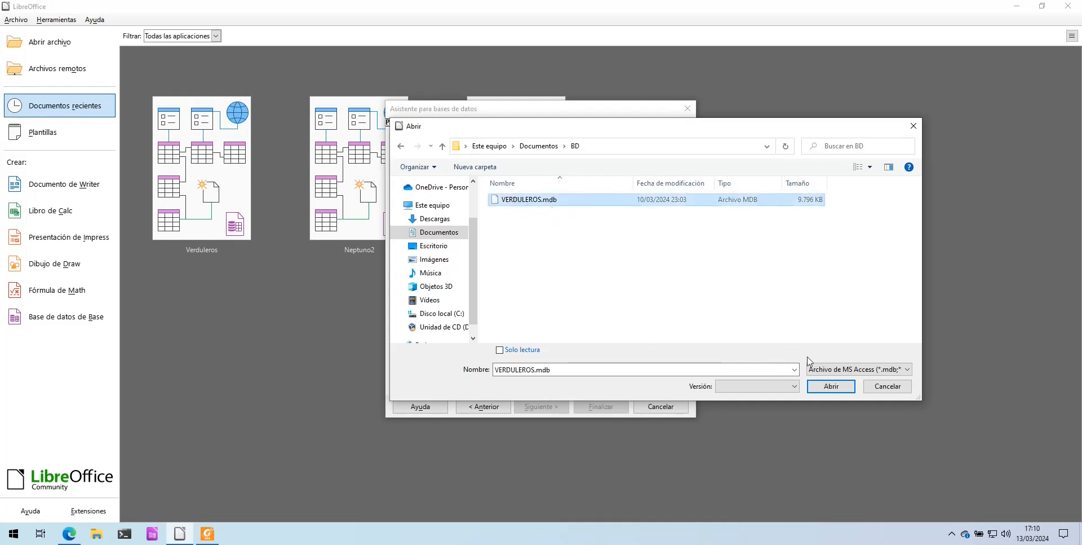
click(841, 390)
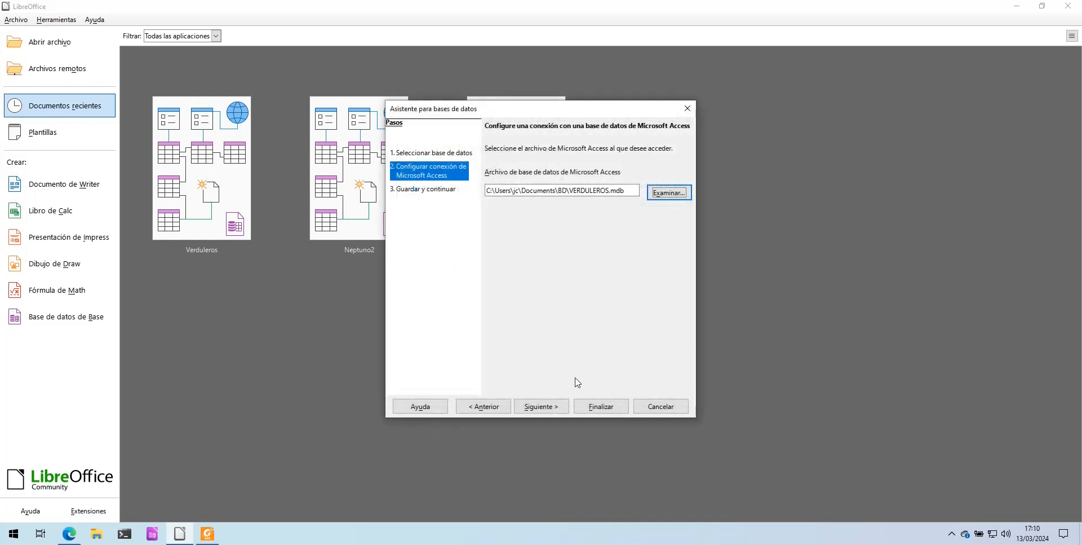
Finish the wizard without registering the database, save it as Verduleros MDB and try to list its tables
click(552, 405)
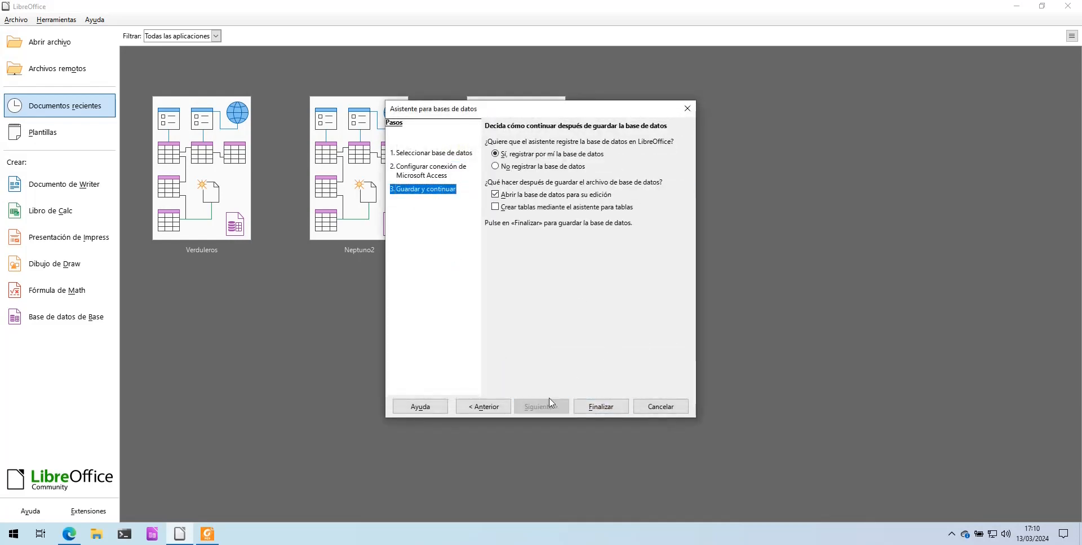
click(505, 166)
click(601, 406)
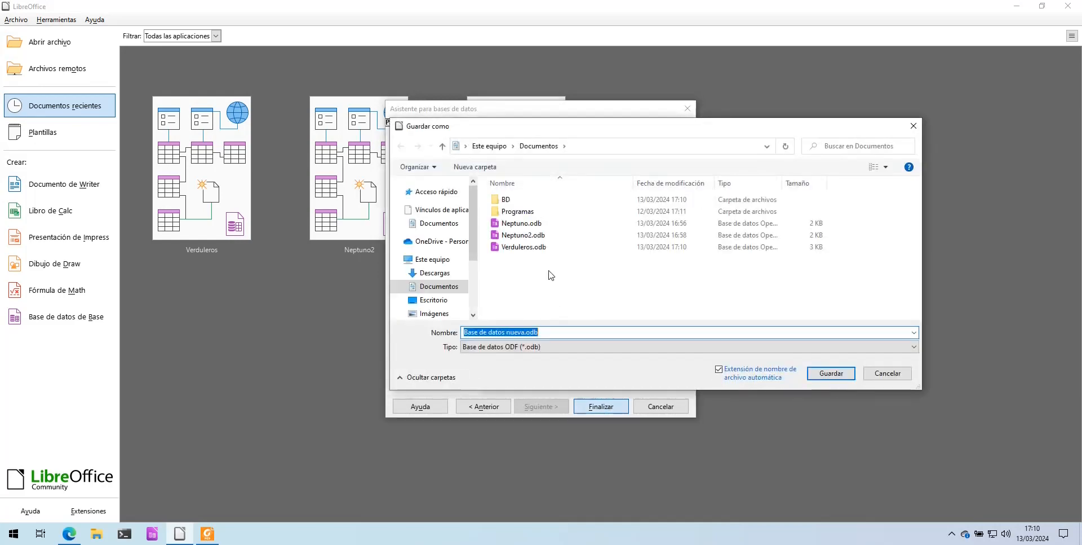
click(523, 332)
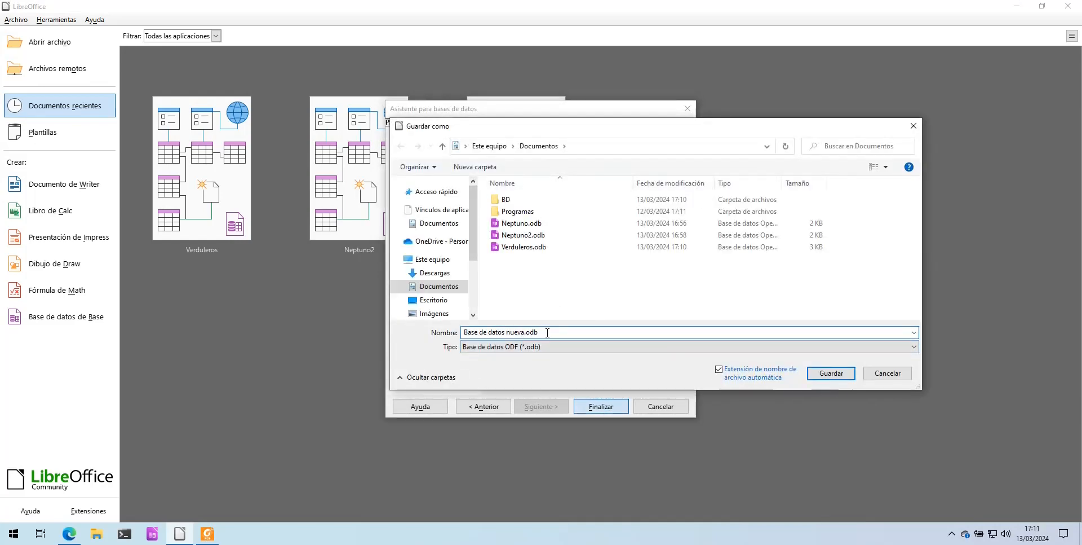
key(ctrl+a)
text(V)
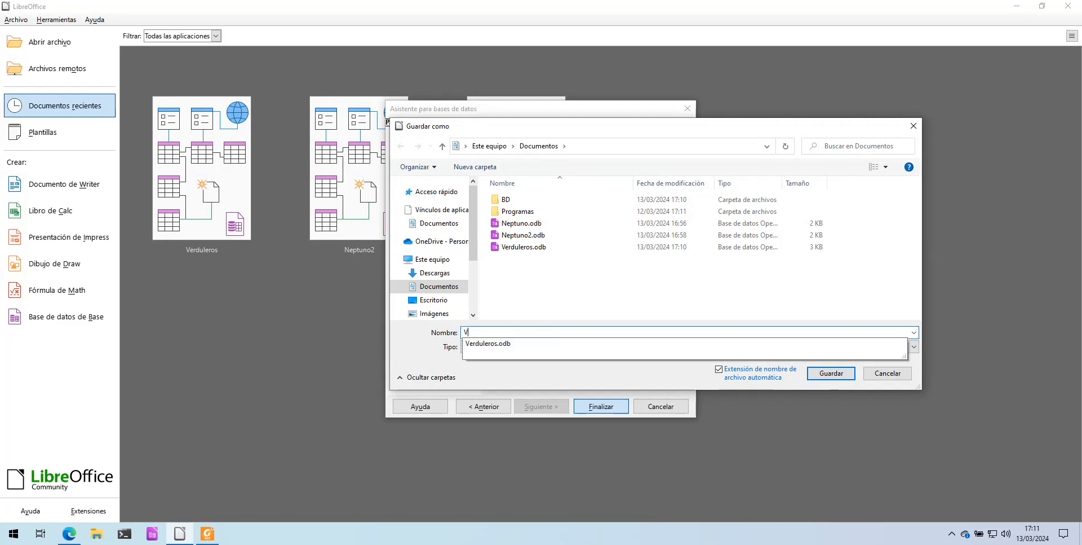
text(erduleros MDB)
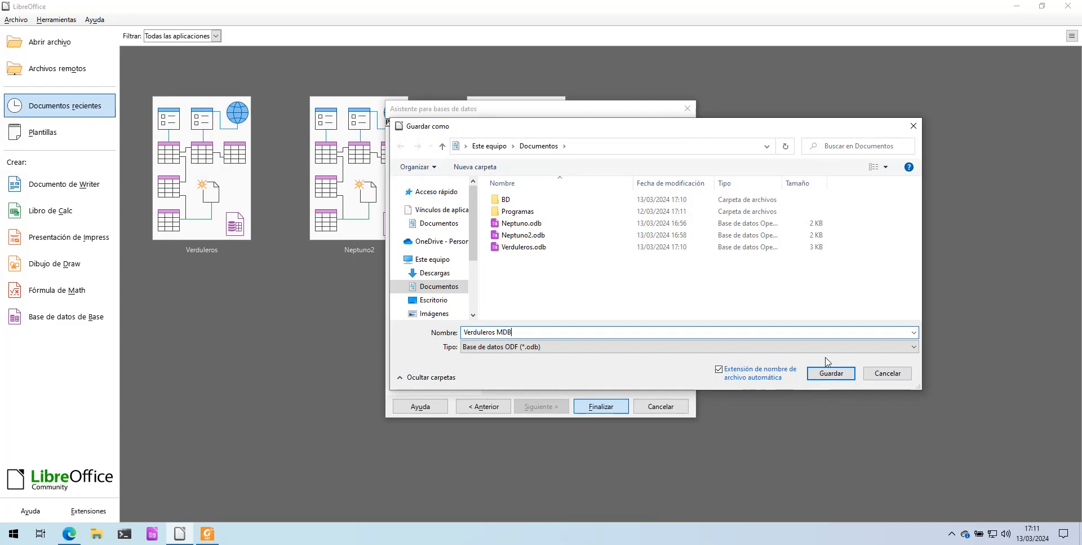
click(829, 373)
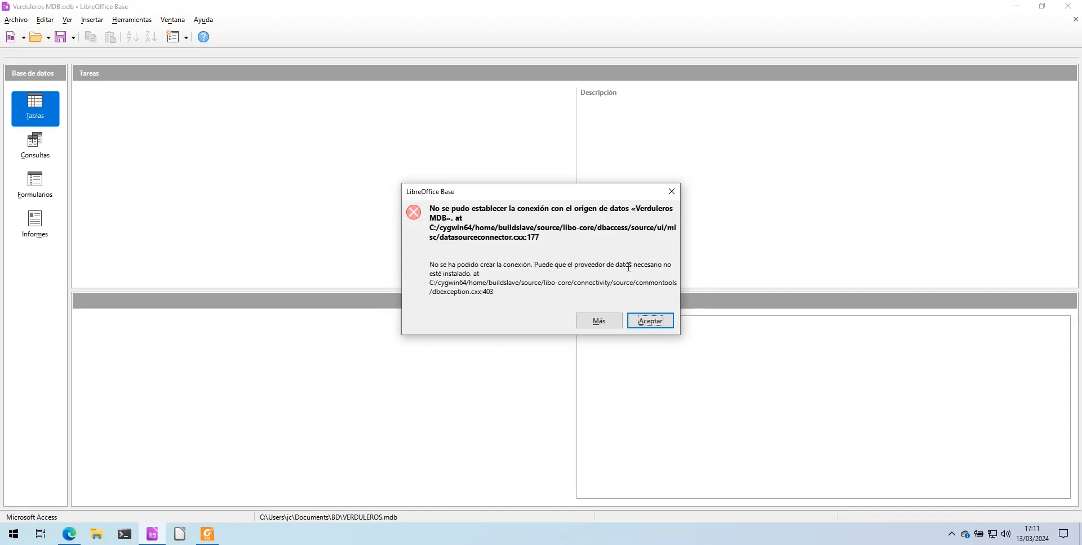
click(650, 325)
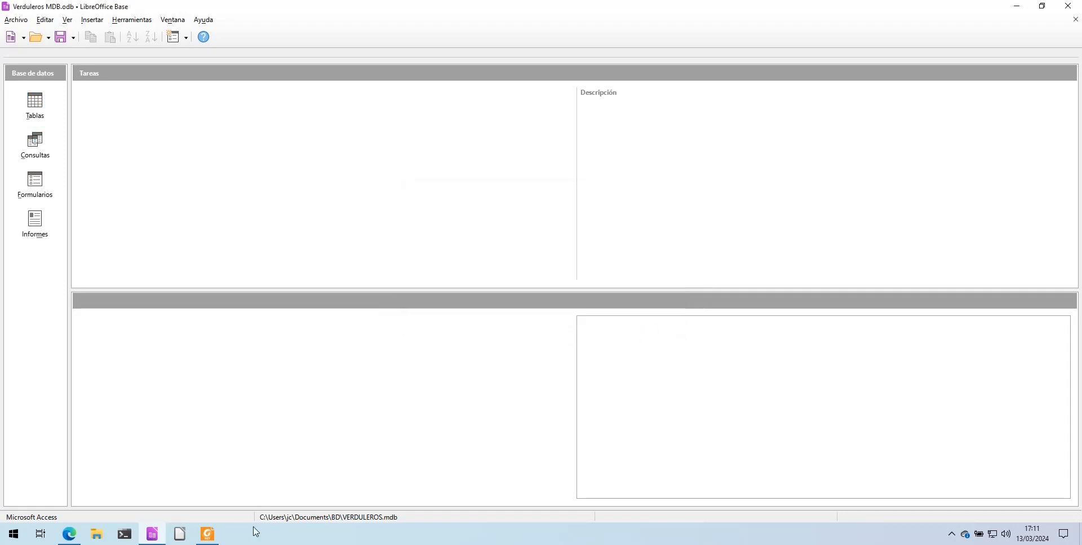
Switch to Foxit PDF Reader to check in Proveedores.pdf which provider each Access connection type requires, and return to Base
click(213, 539)
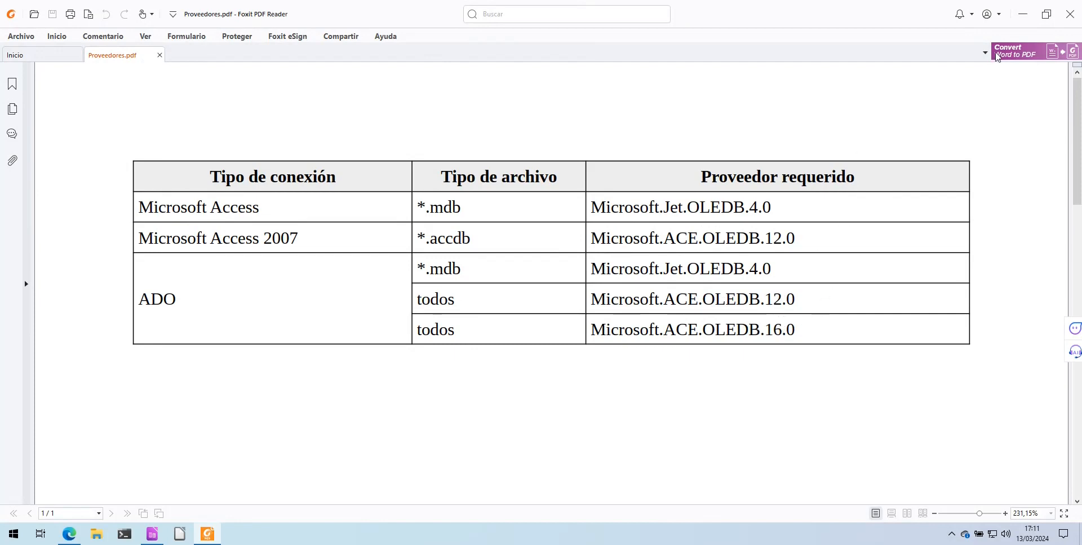
click(1023, 14)
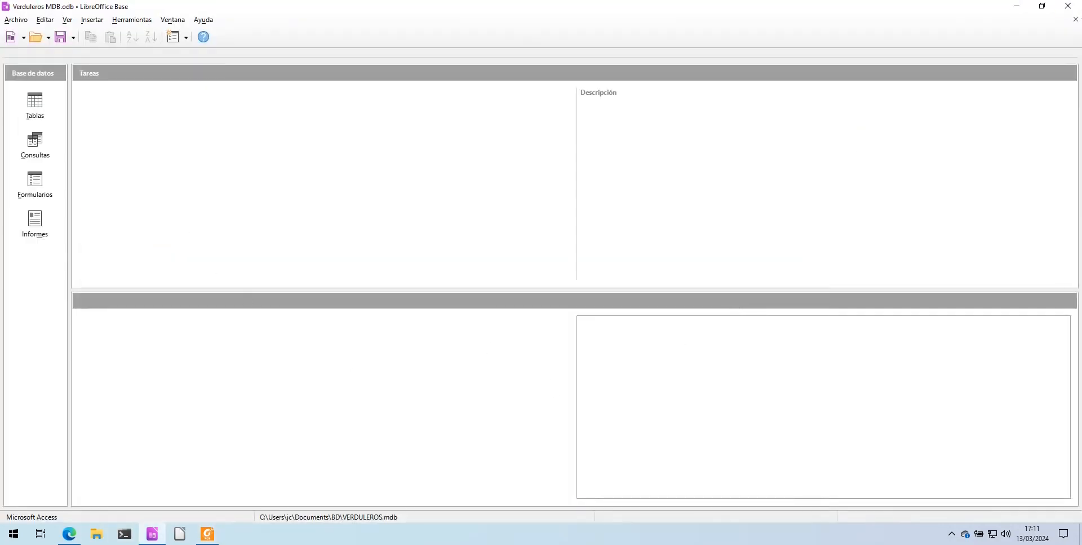
Close the Verduleros MDB database and start a new one that connects to an existing Microsoft Access 2007 database
click(1076, 19)
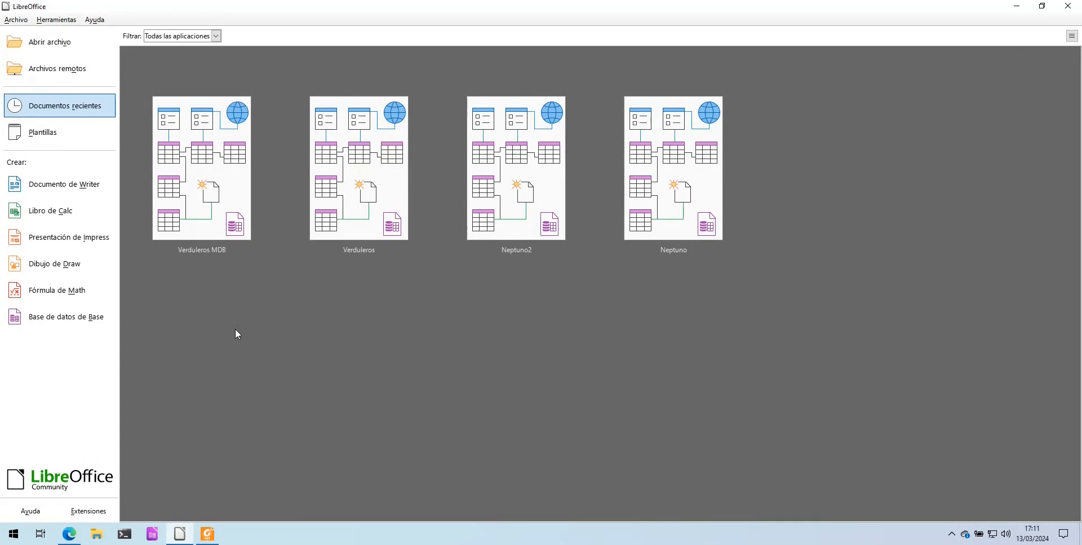
click(83, 317)
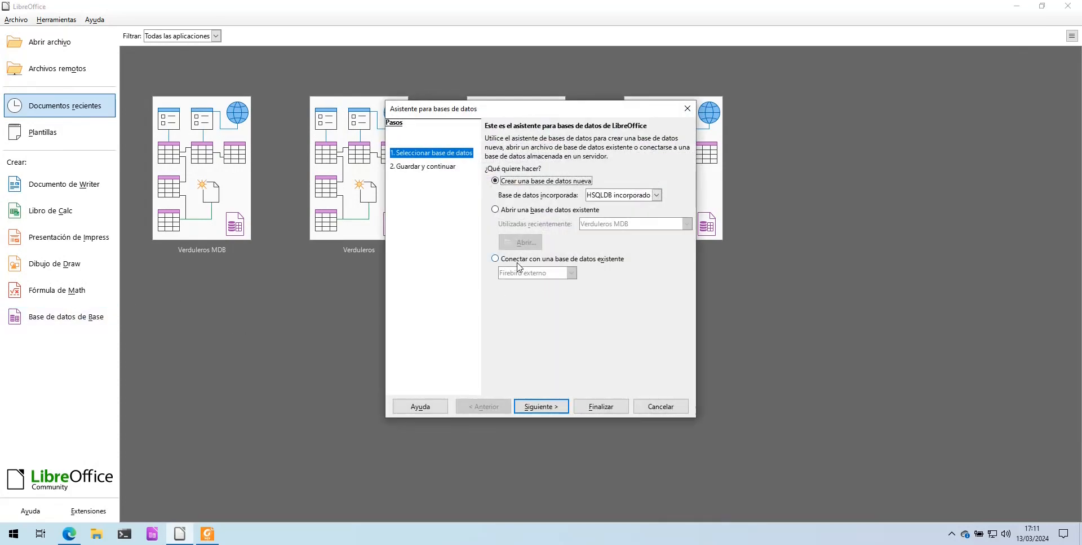
click(510, 260)
click(522, 274)
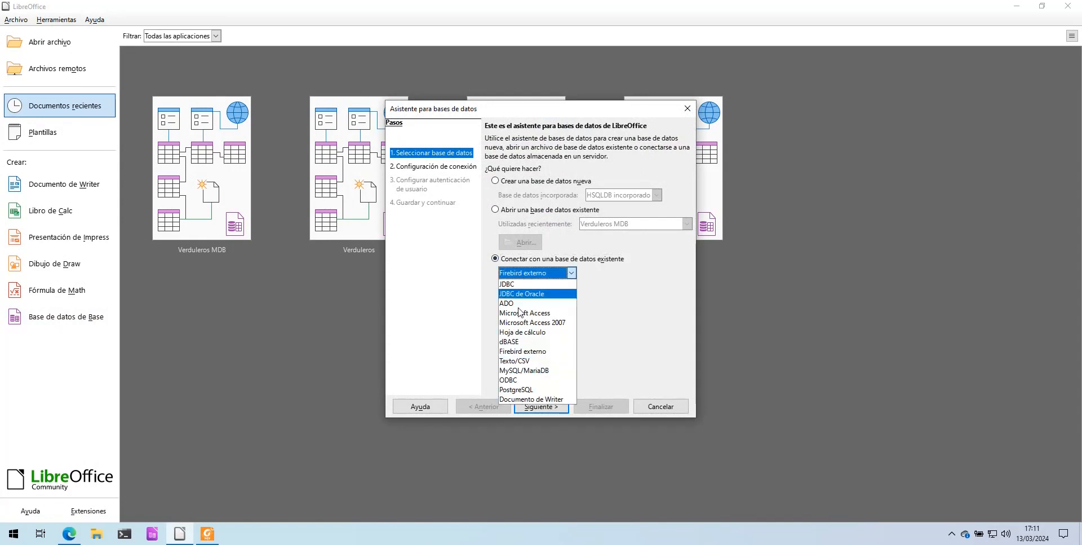
click(518, 323)
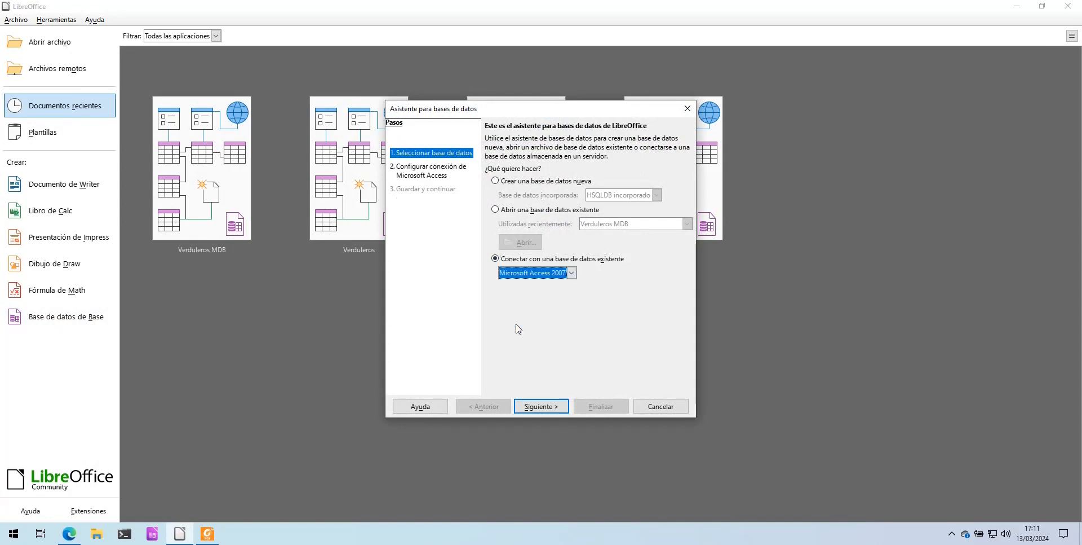
click(543, 411)
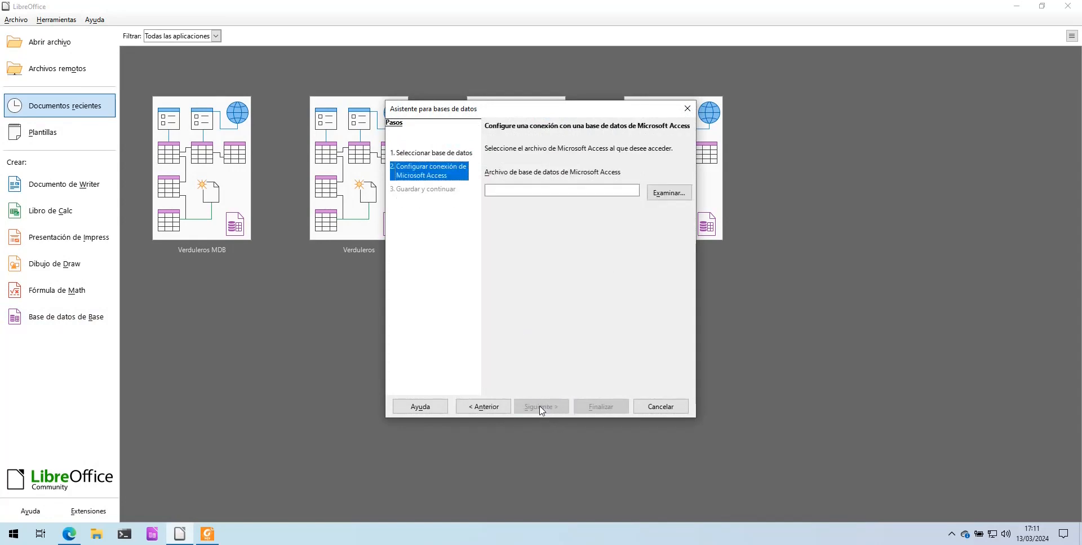
List every file type in the BD folder with a wildcard name and choose VERDULEROS.mdb as the Access database file
click(667, 194)
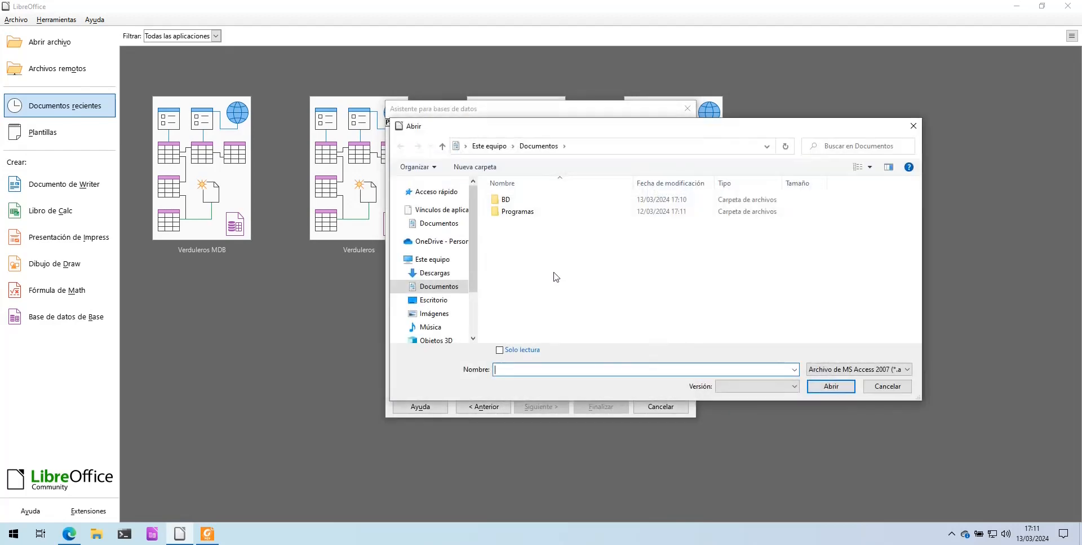
double_click(506, 202)
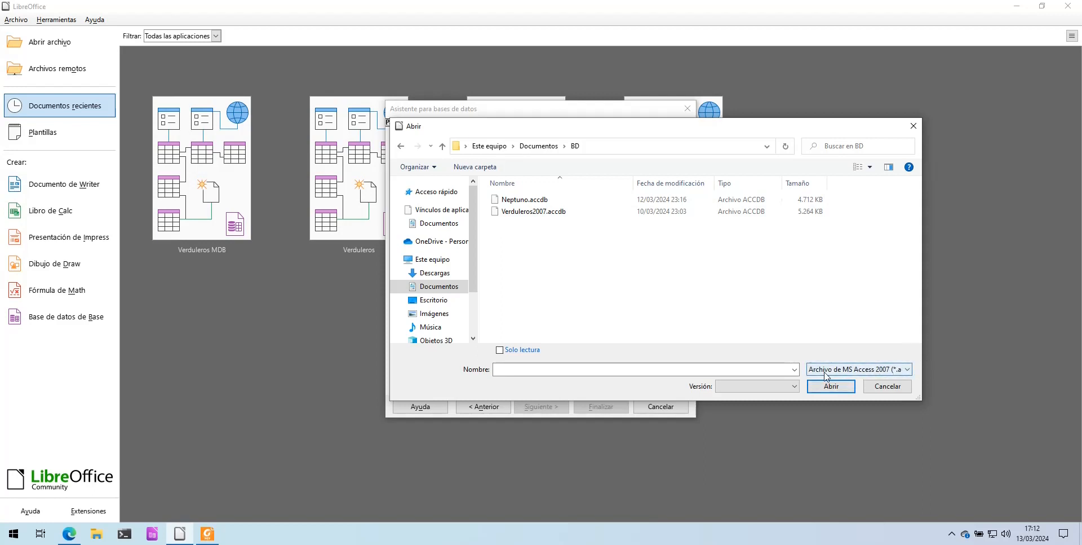
click(907, 369)
click(896, 380)
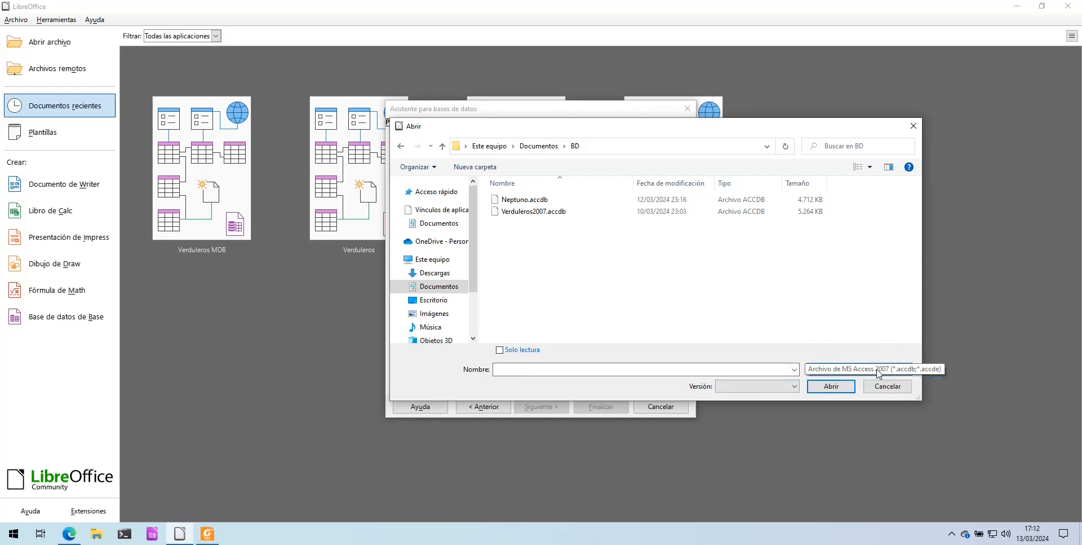
click(540, 371)
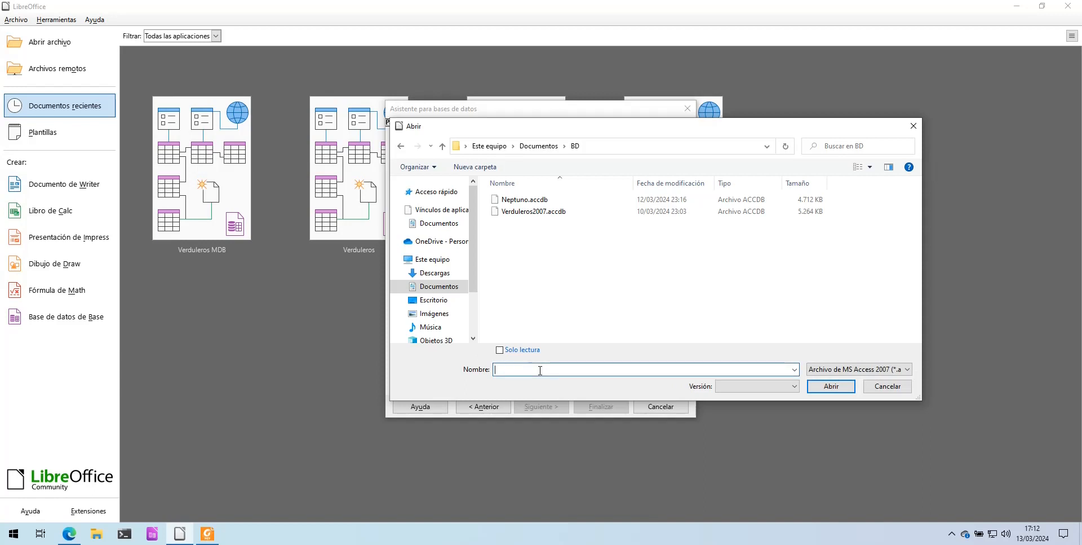
click(824, 389)
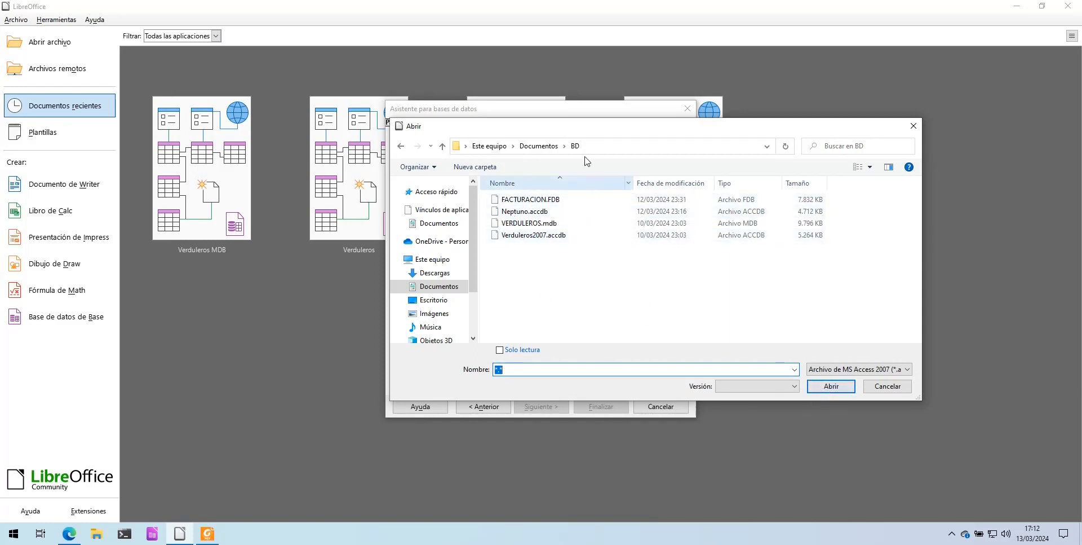
click(579, 223)
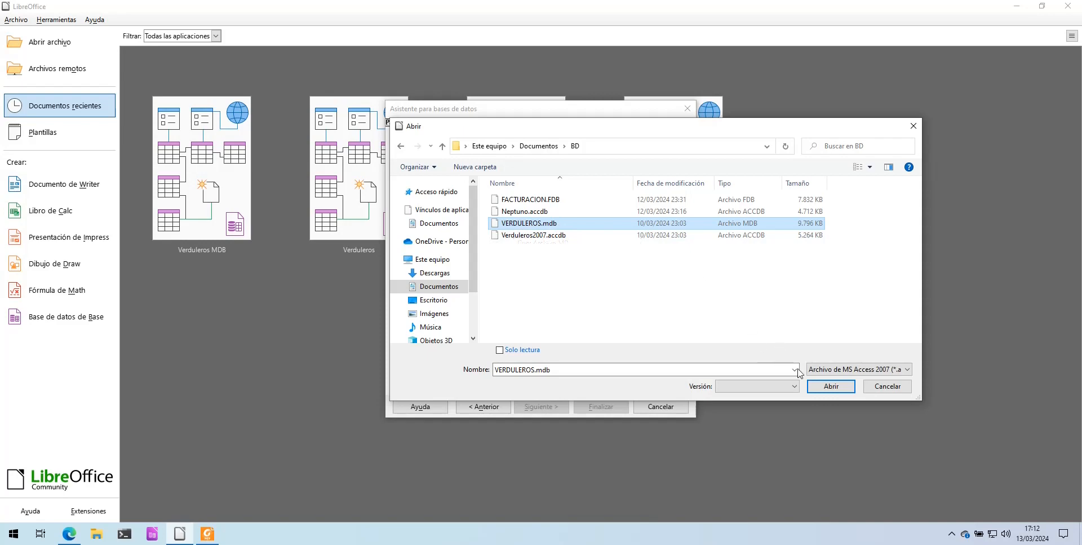
click(835, 389)
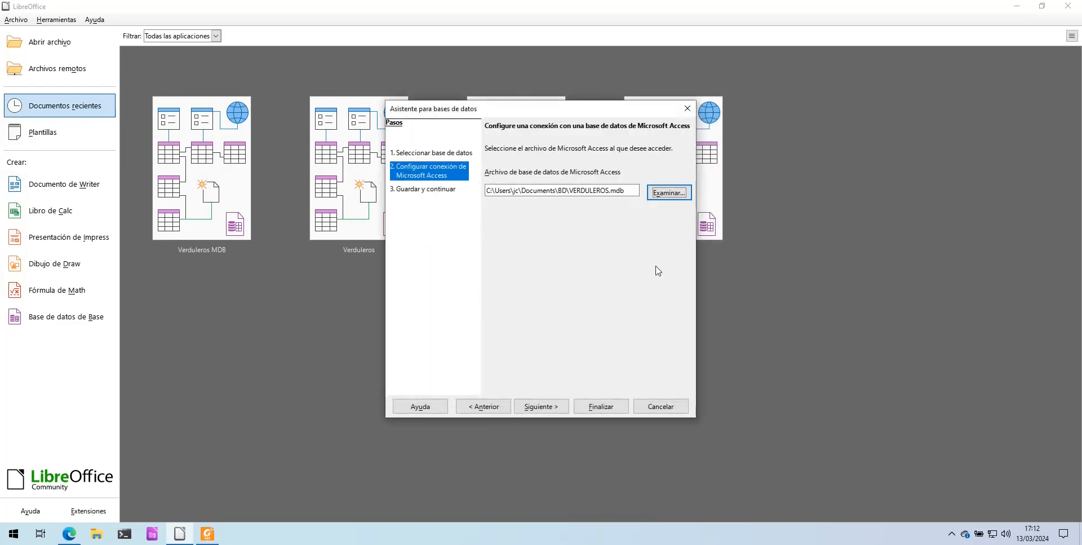
Finish the wizard without registering the database and save it as Verduleros MDB-12
click(551, 403)
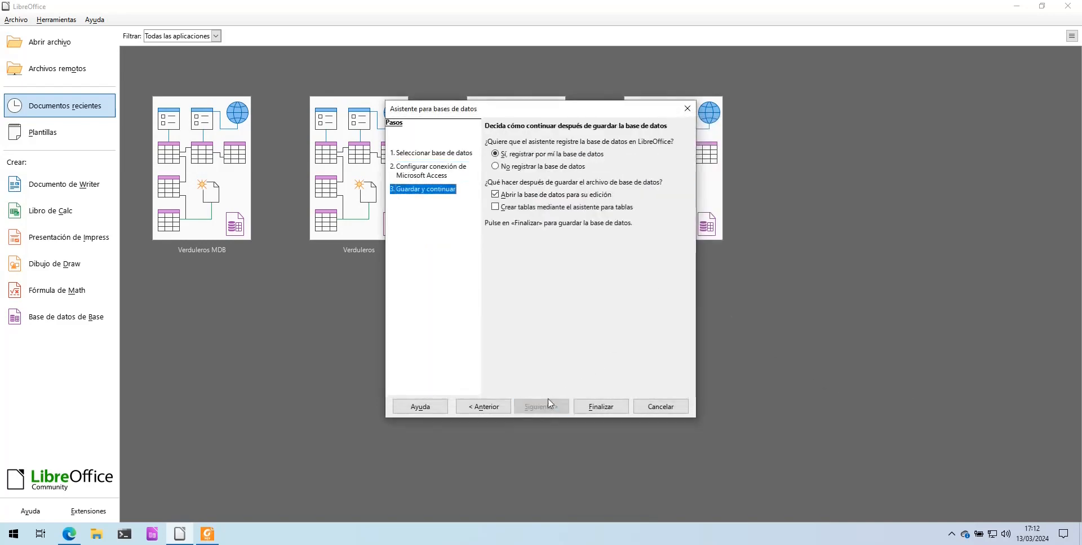
click(526, 169)
click(602, 406)
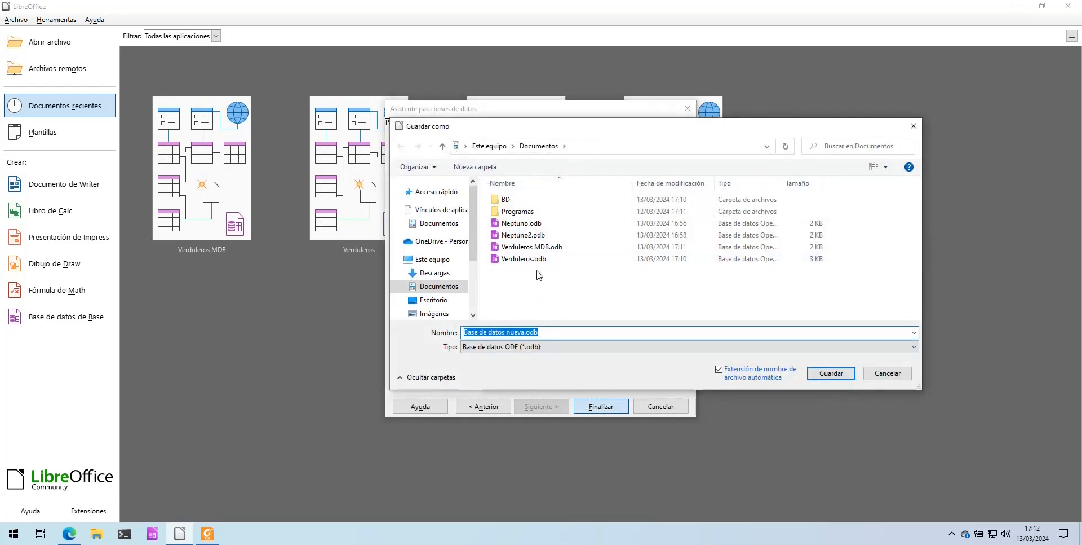
click(536, 248)
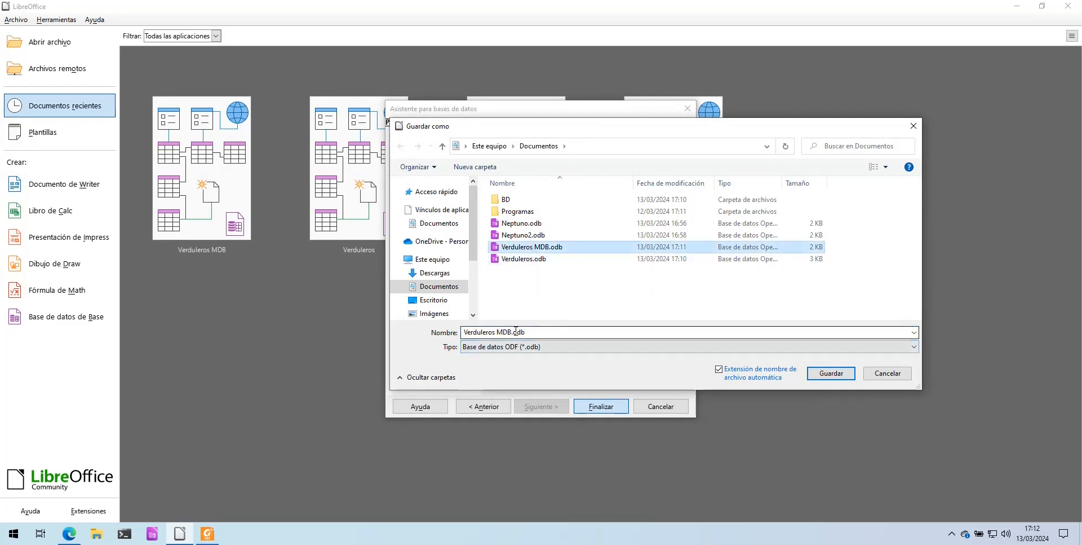
click(516, 331)
click(510, 331)
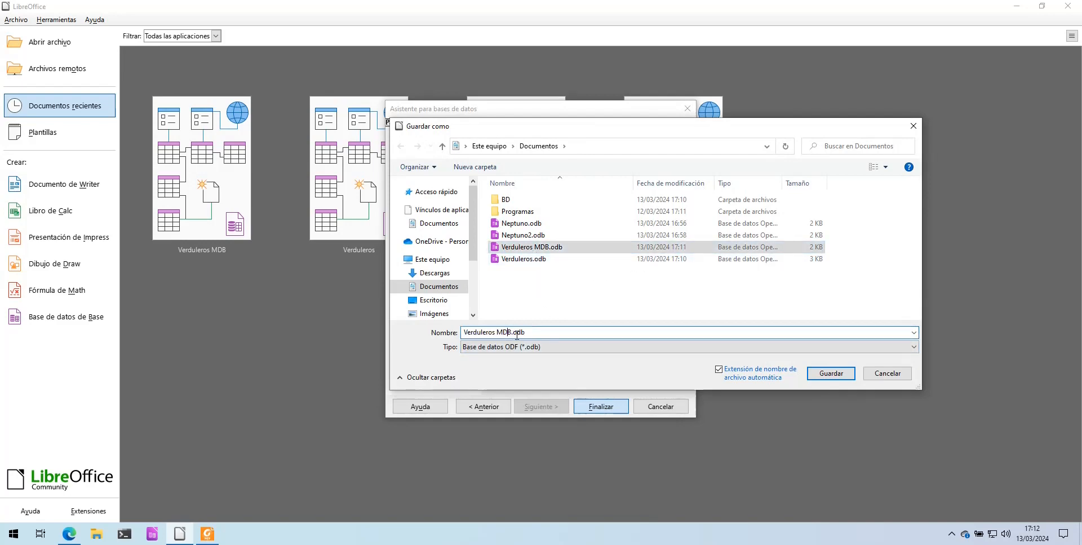
text(-)
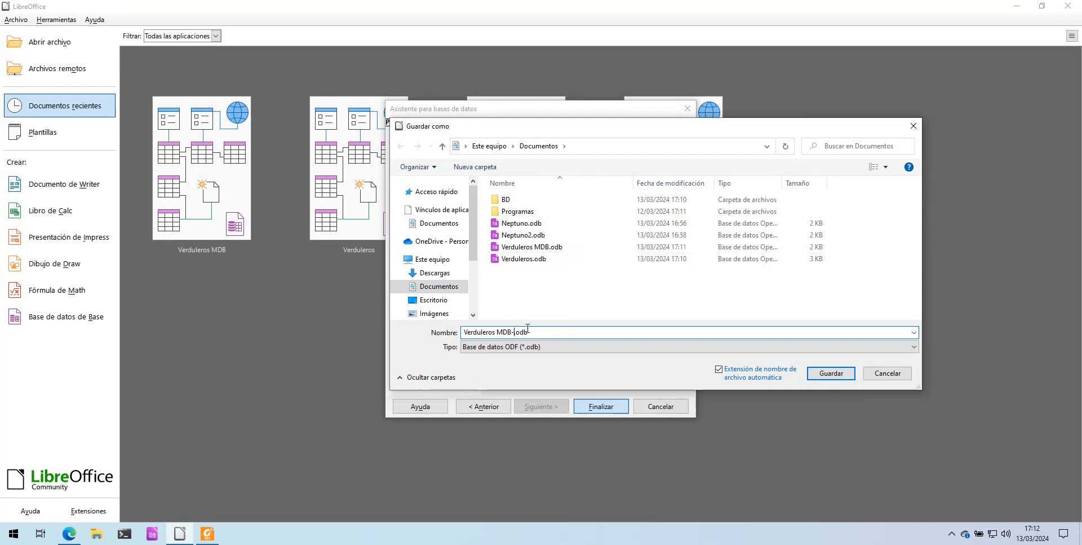
text(12)
click(831, 374)
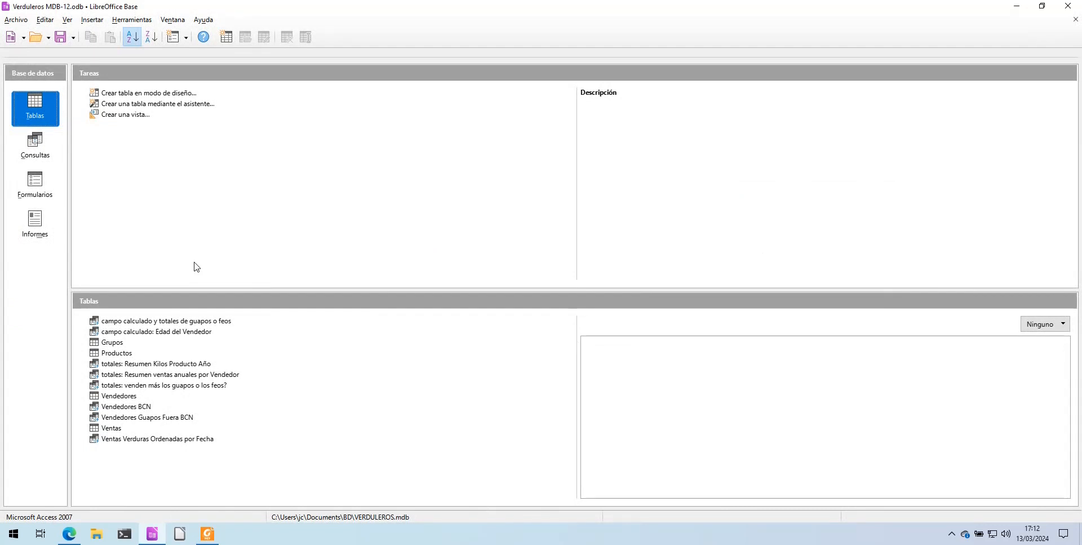
Open the data of the Grupos table in Verduleros MDB-12, look through its records and close the table
click(117, 350)
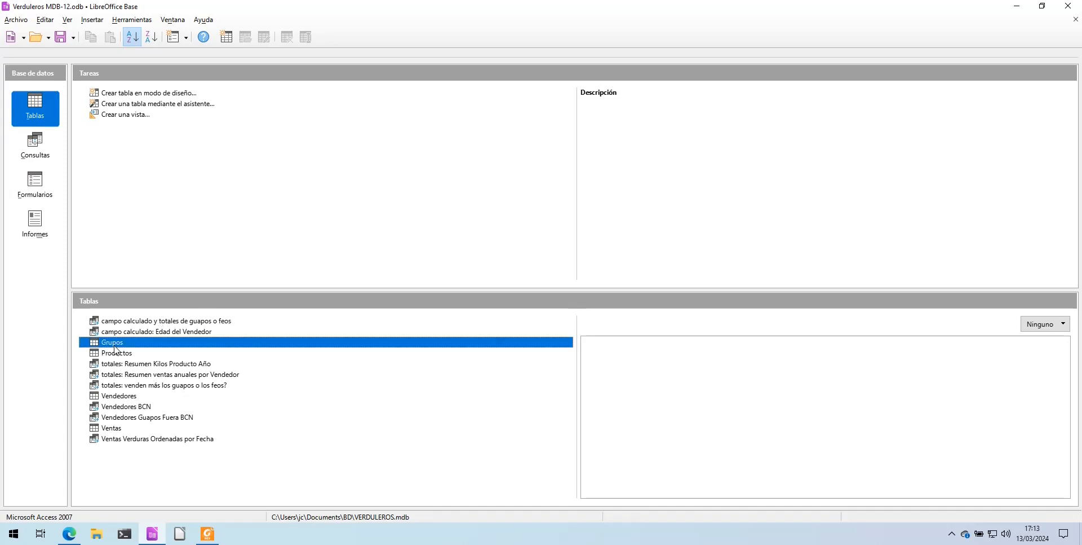
double_click(115, 345)
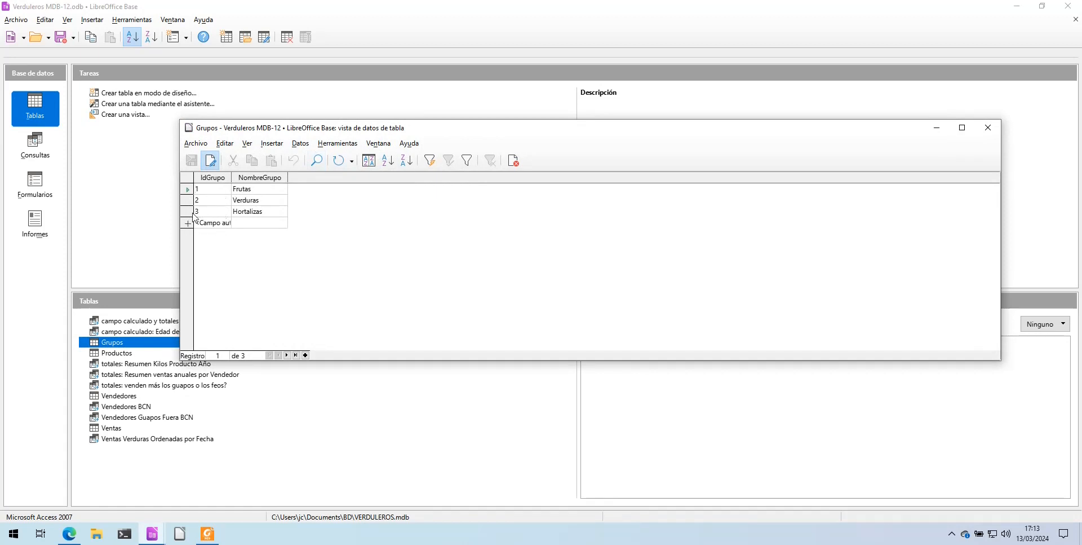
click(254, 224)
click(228, 214)
click(221, 225)
click(992, 132)
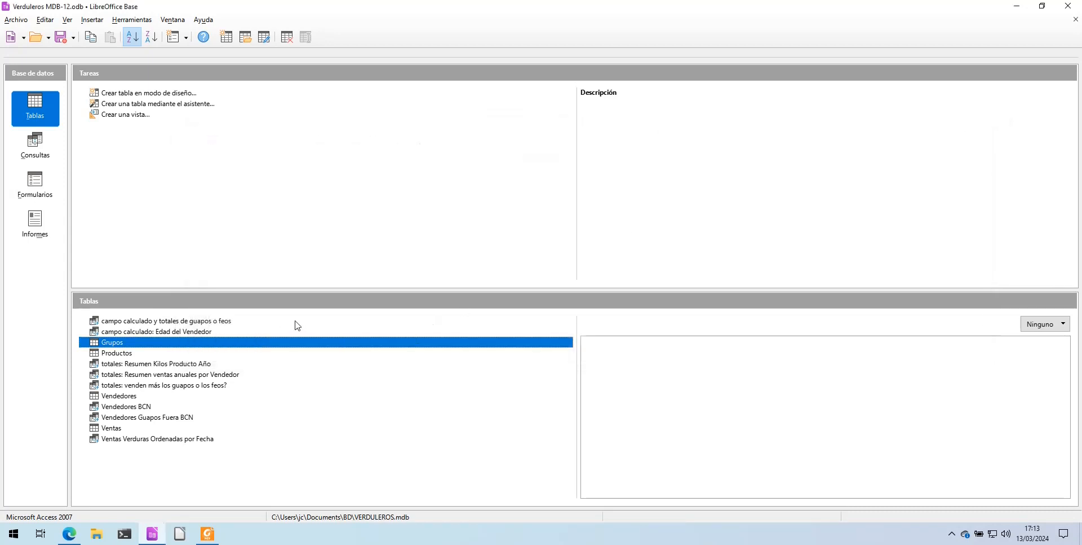